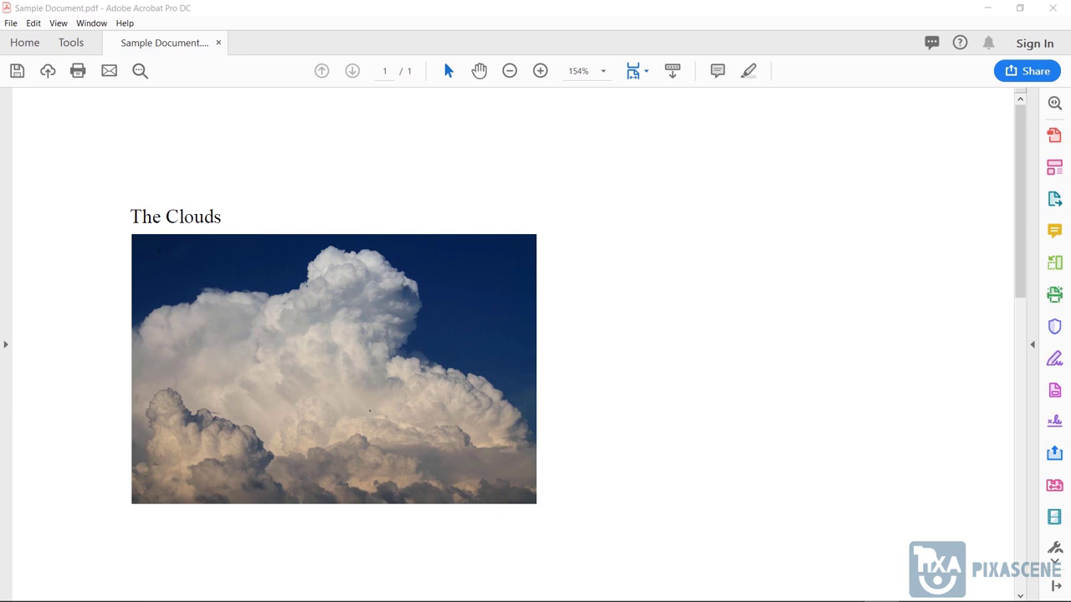
Open Acrobat's Add Rich Media tools and switch into Add Video mode.
{"action": "left_click", "coordinate": [693, 191]}
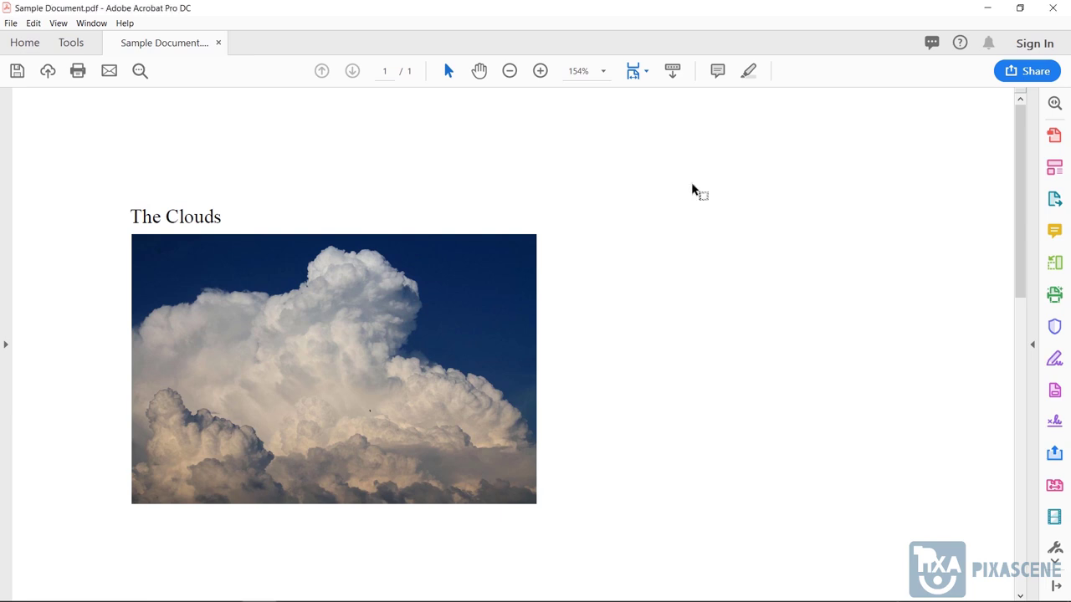
{"action": "left_click", "coordinate": [95, 56]}
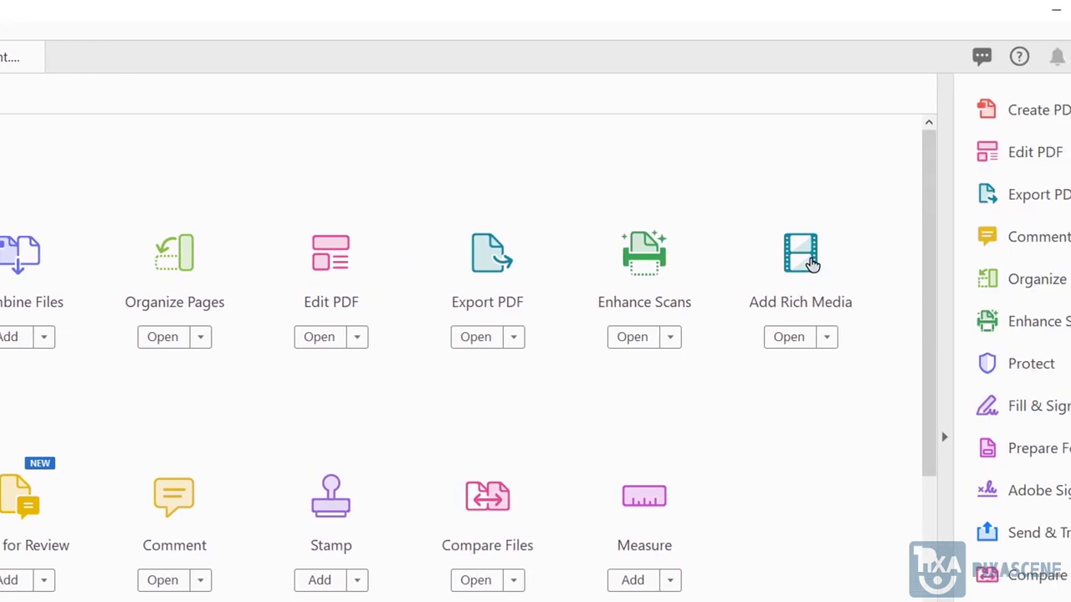
{"action": "left_click", "coordinate": [813, 266]}
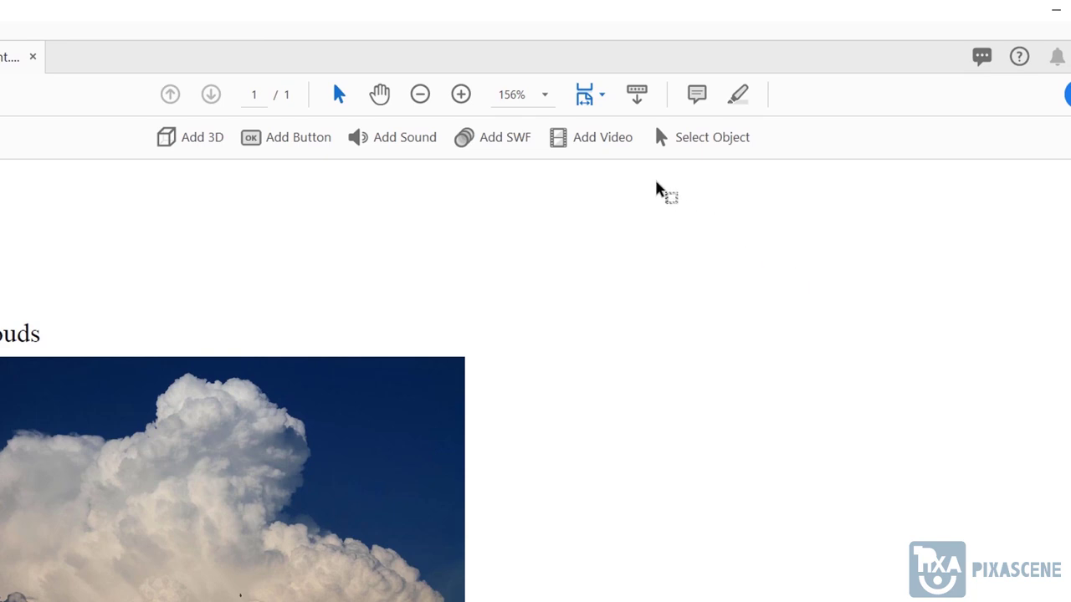
{"action": "left_click", "coordinate": [609, 147]}
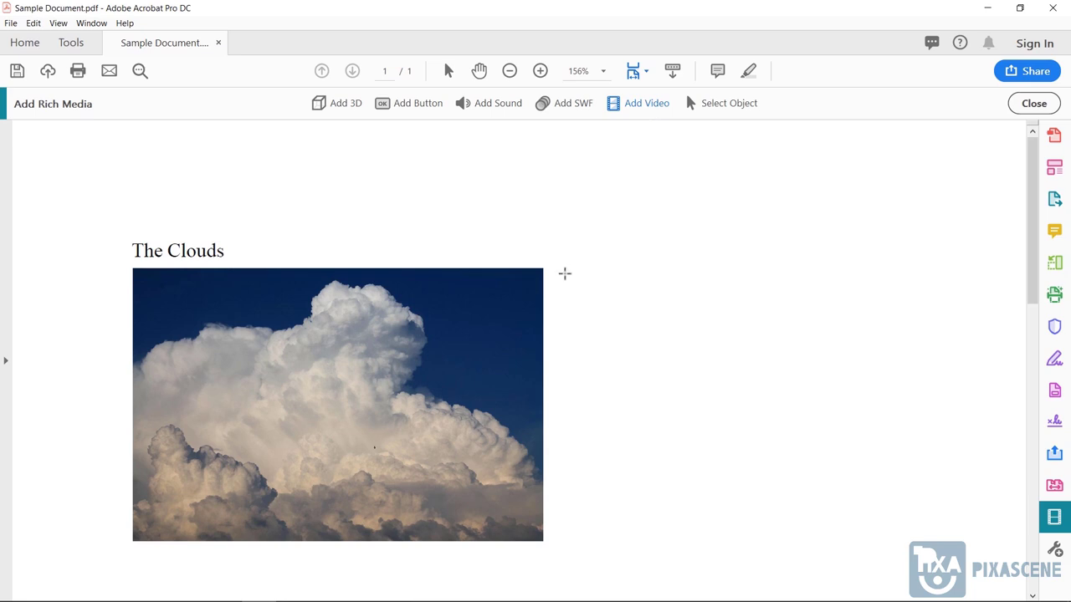
Draw a video frame right of the cloud photo and load Above The Clouds_music.mp4 from the Desktop.
{"action": "left_click", "coordinate": [563, 276]}
{"action": "left_click_drag", "start_coordinate": [593, 312], "coordinate": [1006, 535]}
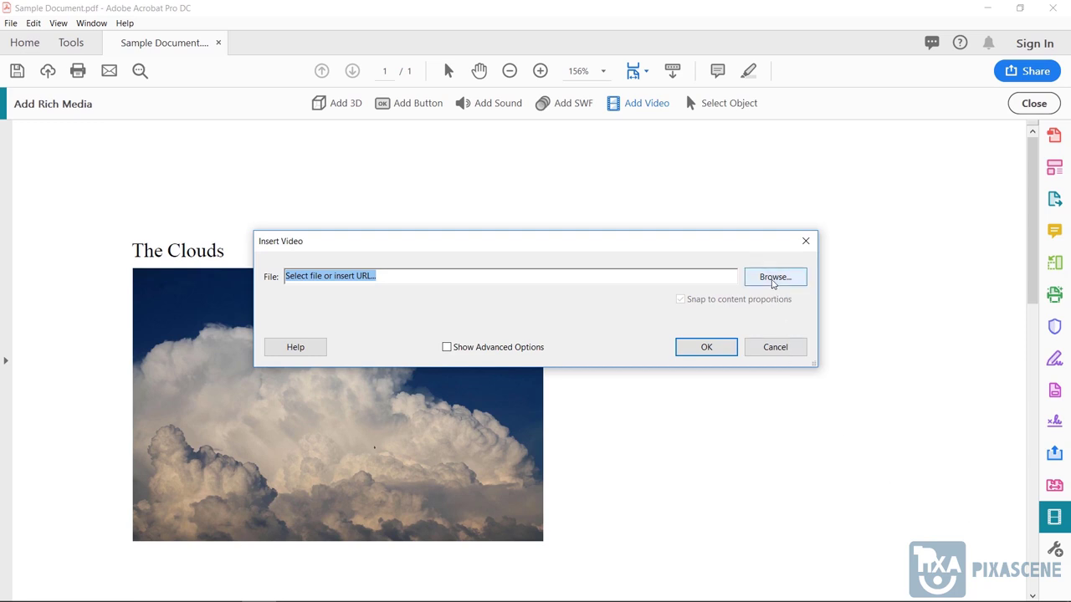
{"action": "left_click", "coordinate": [773, 278]}
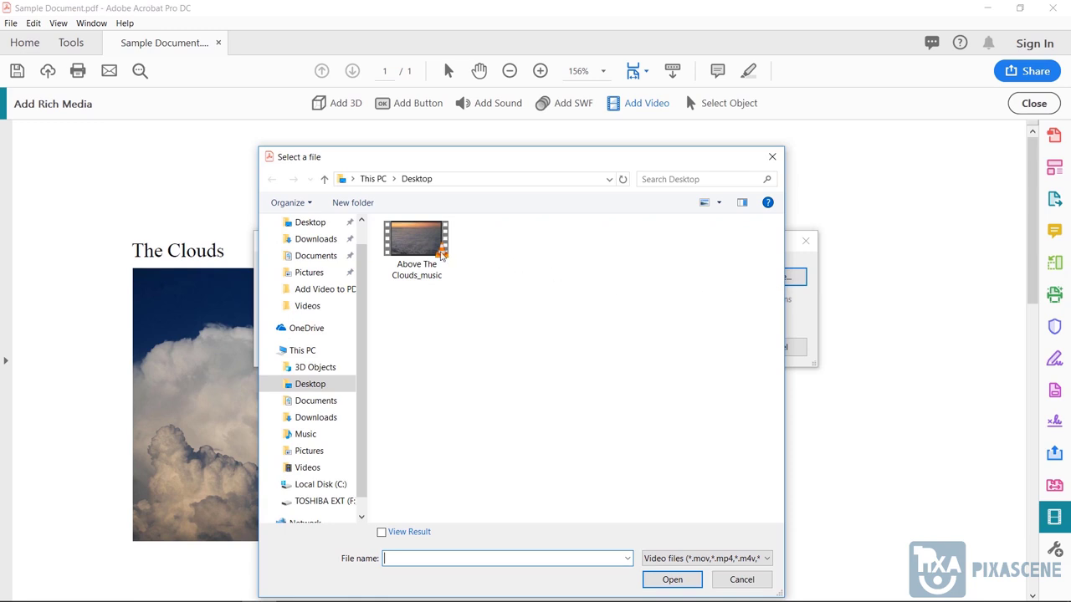
{"action": "left_click", "coordinate": [441, 255]}
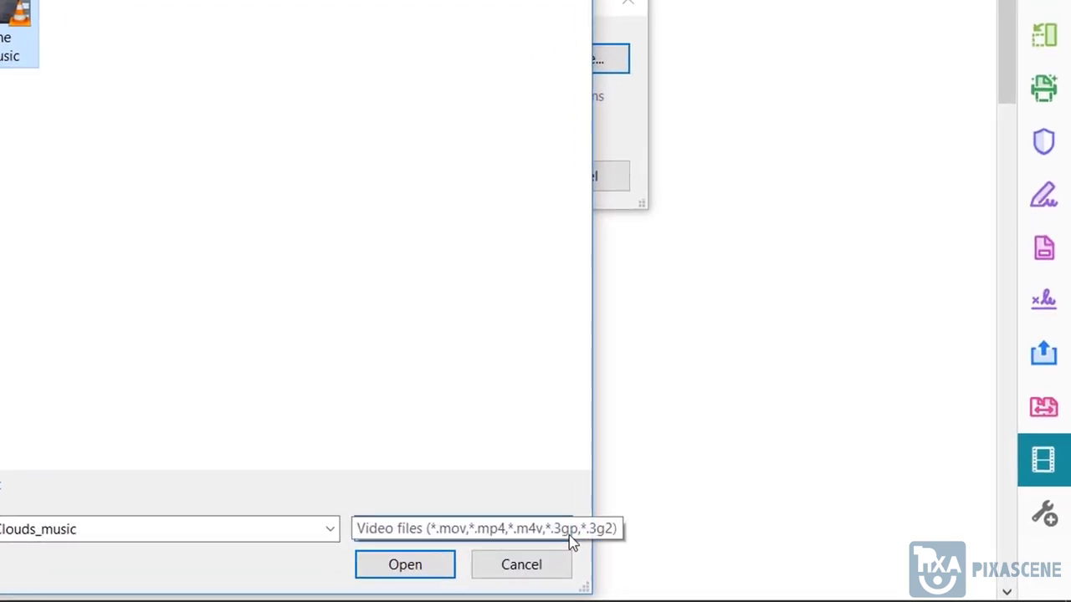
{"action": "left_click", "coordinate": [564, 533]}
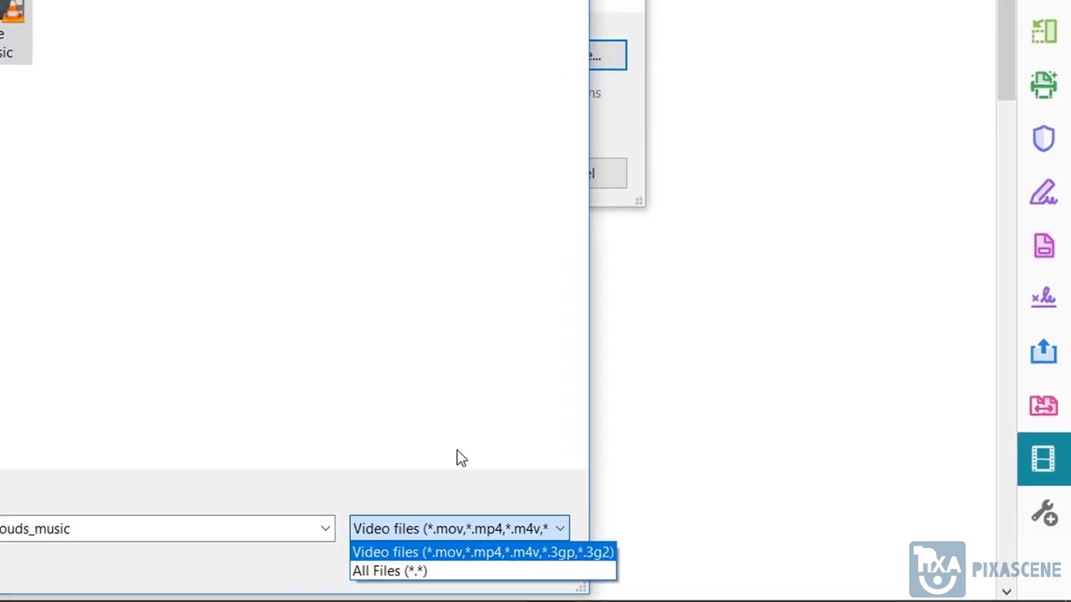
{"action": "left_click", "coordinate": [414, 450]}
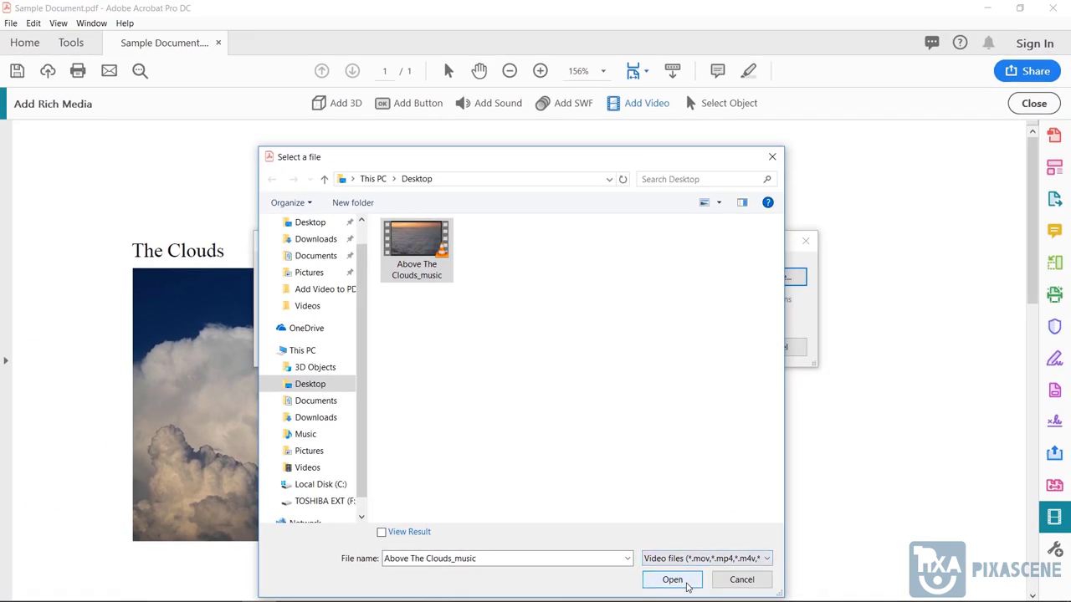
{"action": "left_click", "coordinate": [686, 585]}
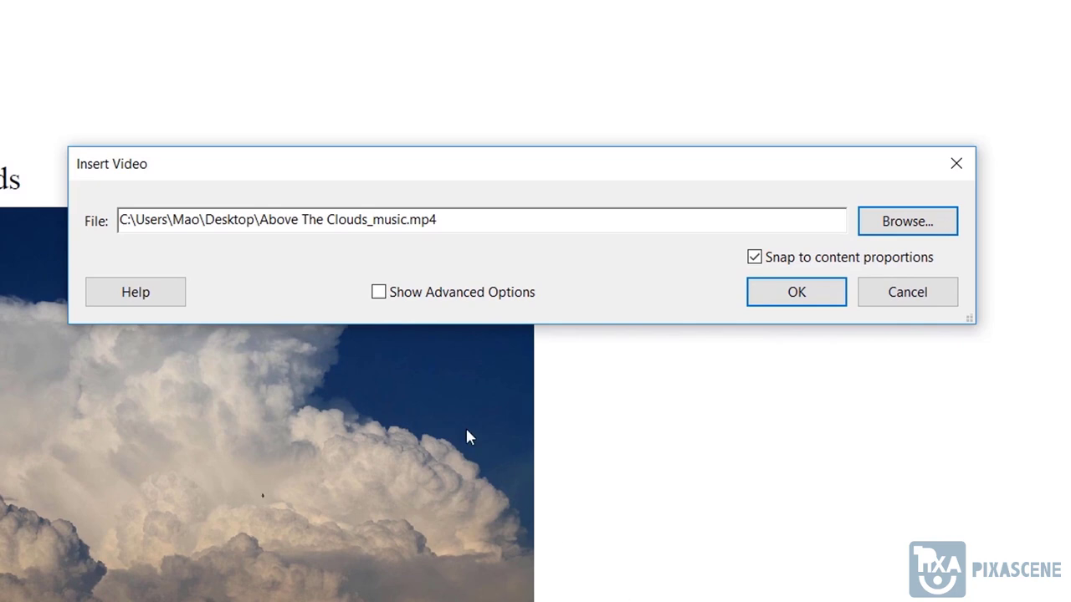
Show advanced options and review the launch activation, deactivation and playback style choices.
{"action": "left_click", "coordinate": [379, 292]}
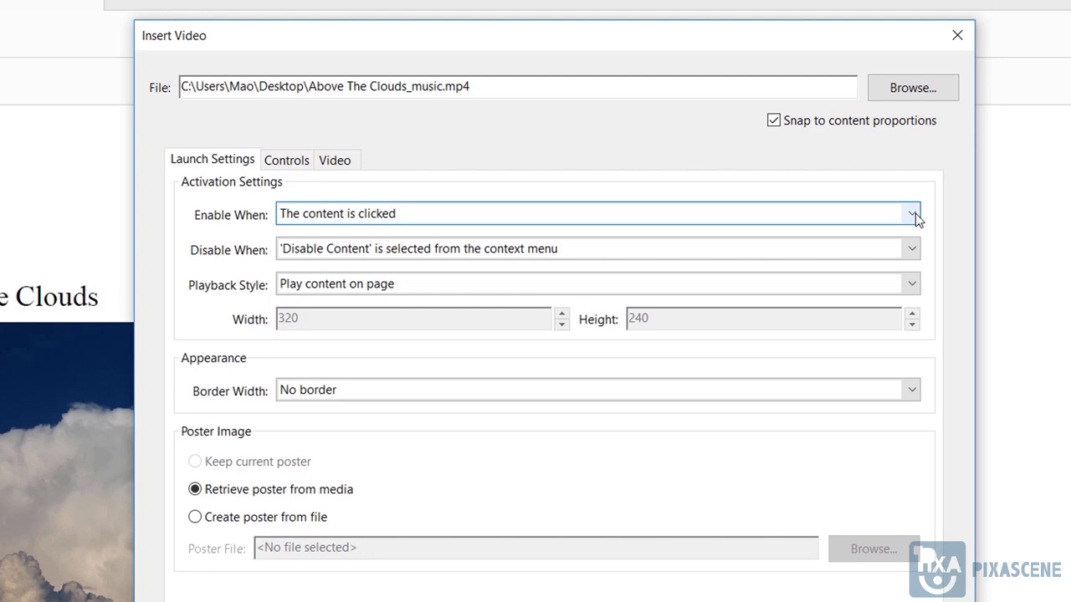
{"action": "left_click", "coordinate": [915, 213]}
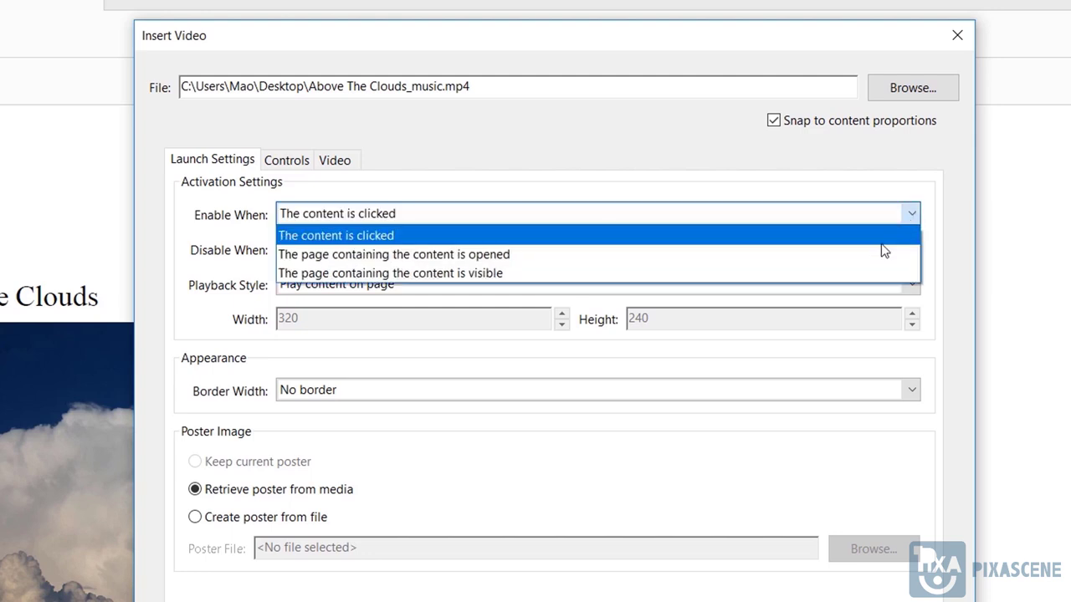
{"action": "left_click", "coordinate": [948, 276]}
{"action": "left_click", "coordinate": [912, 248]}
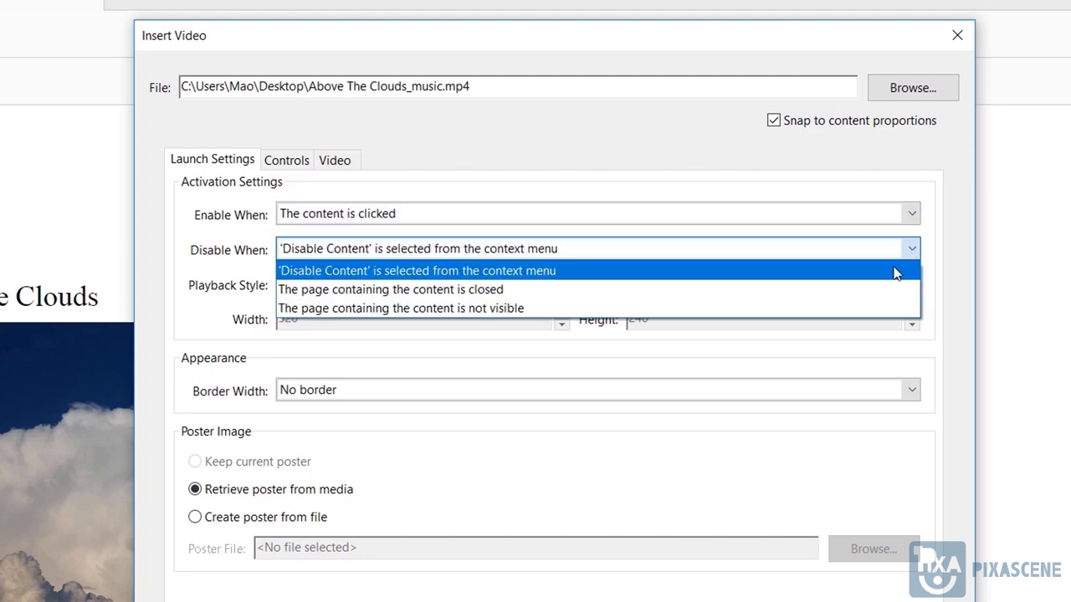
{"action": "left_click", "coordinate": [943, 310]}
{"action": "left_click", "coordinate": [914, 283]}
{"action": "left_click", "coordinate": [960, 288]}
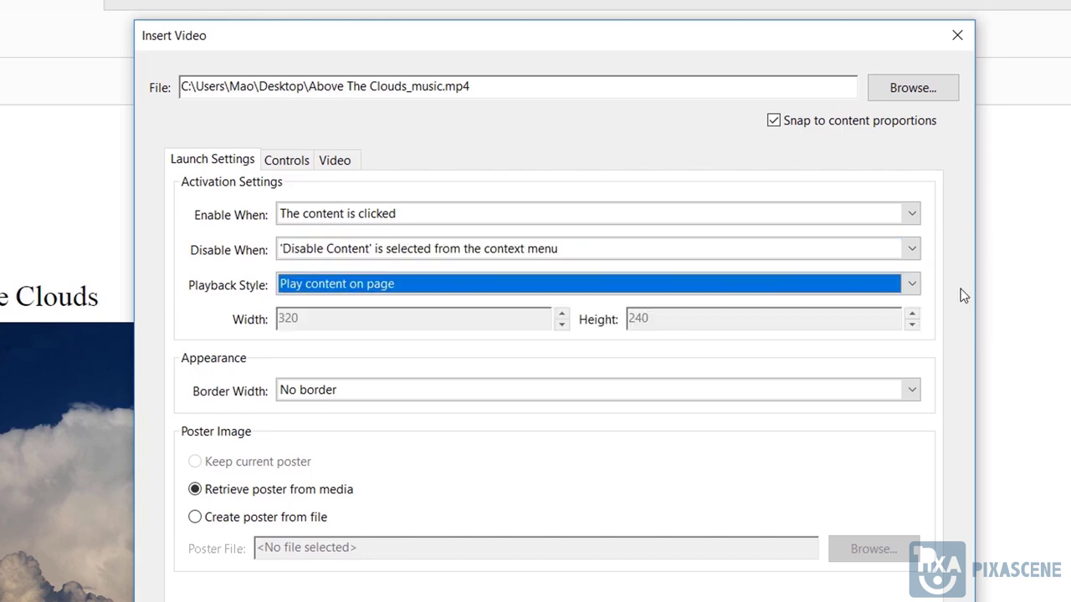
Review the Controls skin and colour choices and the Video tab, keeping No Border.
{"action": "left_click", "coordinate": [289, 163]}
{"action": "left_click", "coordinate": [449, 214]}
{"action": "left_click", "coordinate": [657, 333]}
{"action": "left_click", "coordinate": [609, 216]}
{"action": "left_click", "coordinate": [777, 311]}
{"action": "left_click", "coordinate": [336, 165]}
{"action": "left_click", "coordinate": [293, 162]}
{"action": "left_click", "coordinate": [236, 160]}
{"action": "left_click", "coordinate": [911, 388]}
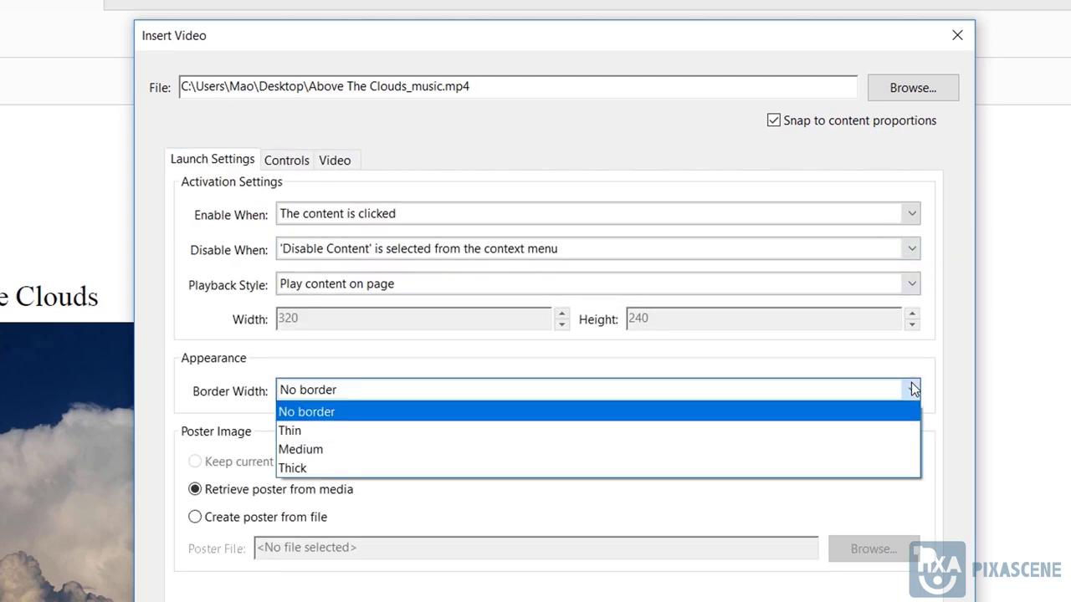
{"action": "left_click", "coordinate": [897, 512]}
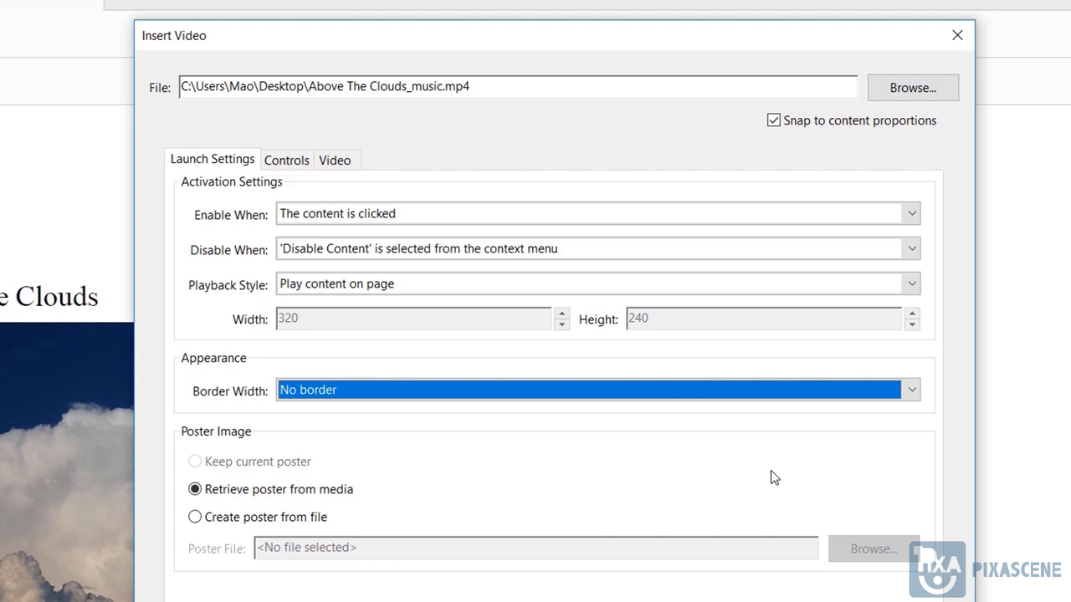
{"action": "left_click", "coordinate": [773, 287]}
{"action": "left_click", "coordinate": [772, 288]}
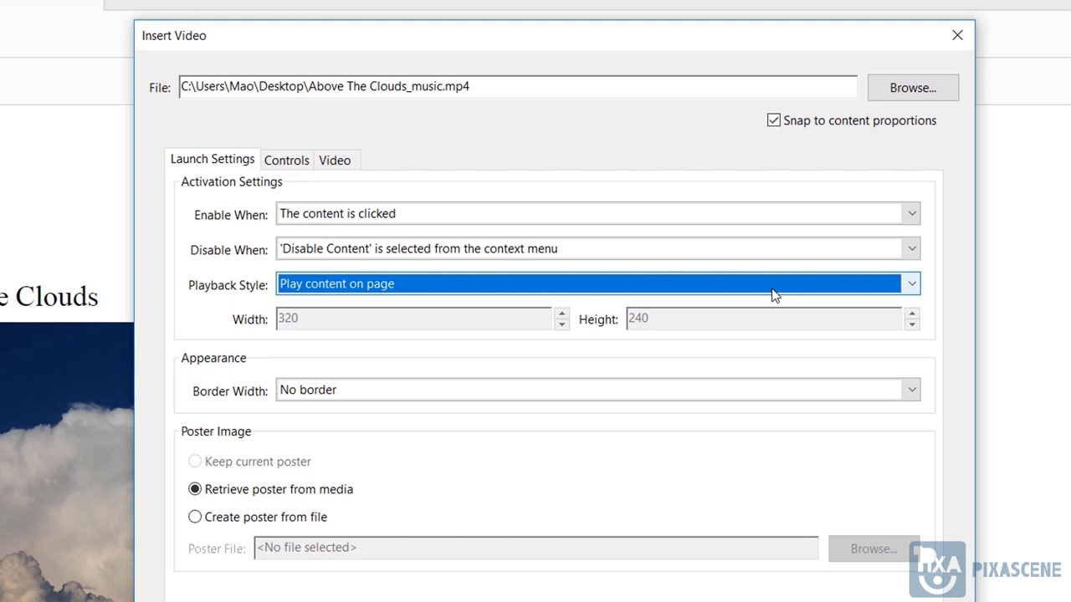
{"action": "left_click", "coordinate": [912, 283]}
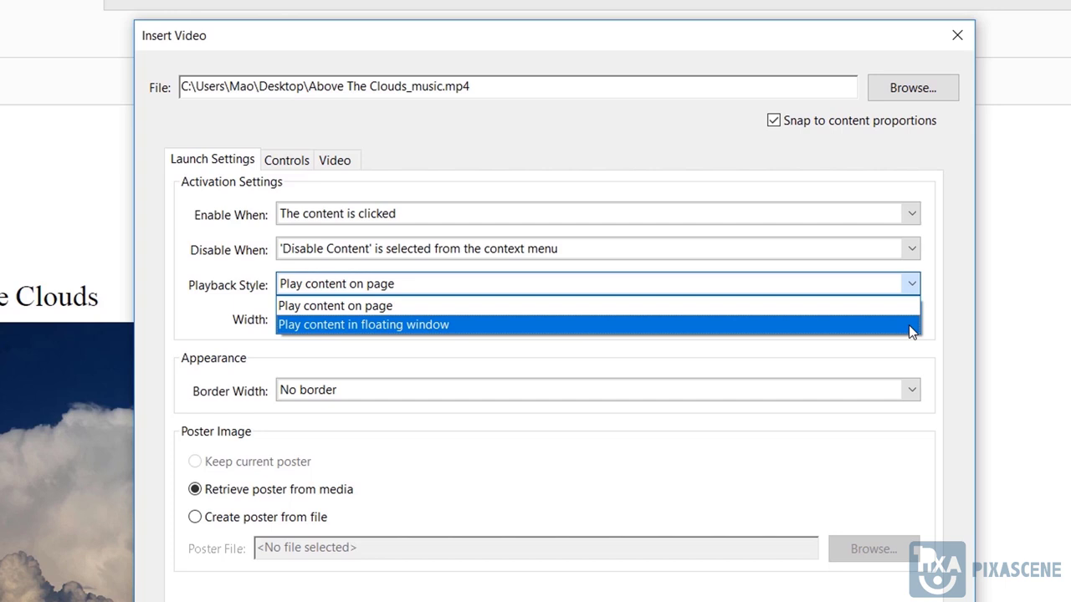
{"action": "left_click", "coordinate": [962, 333]}
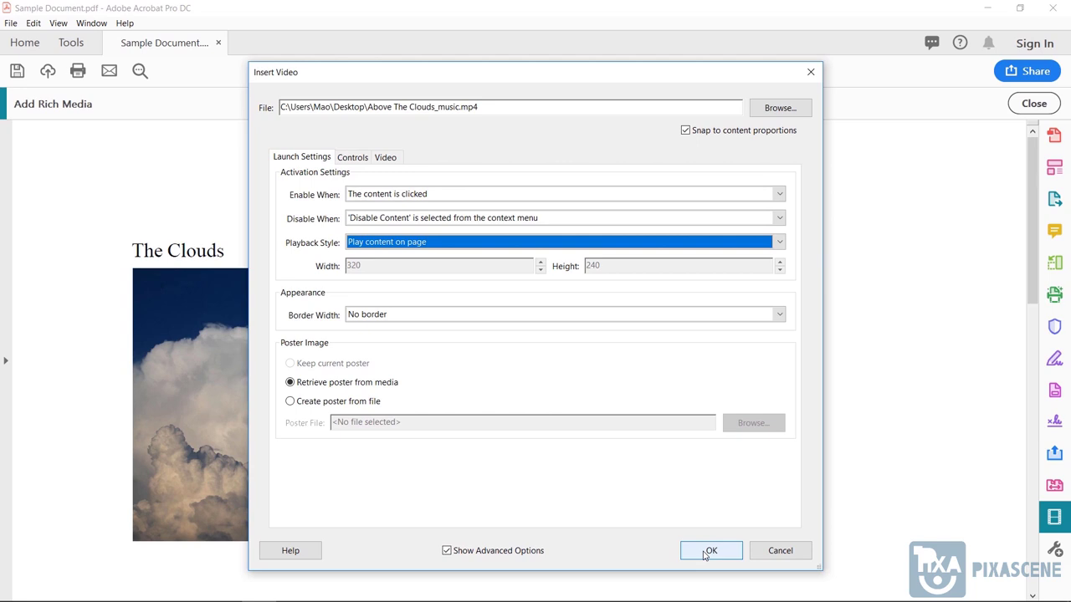
Insert the cloud video on the page, then play and pause it to check it works.
{"action": "left_click", "coordinate": [707, 553]}
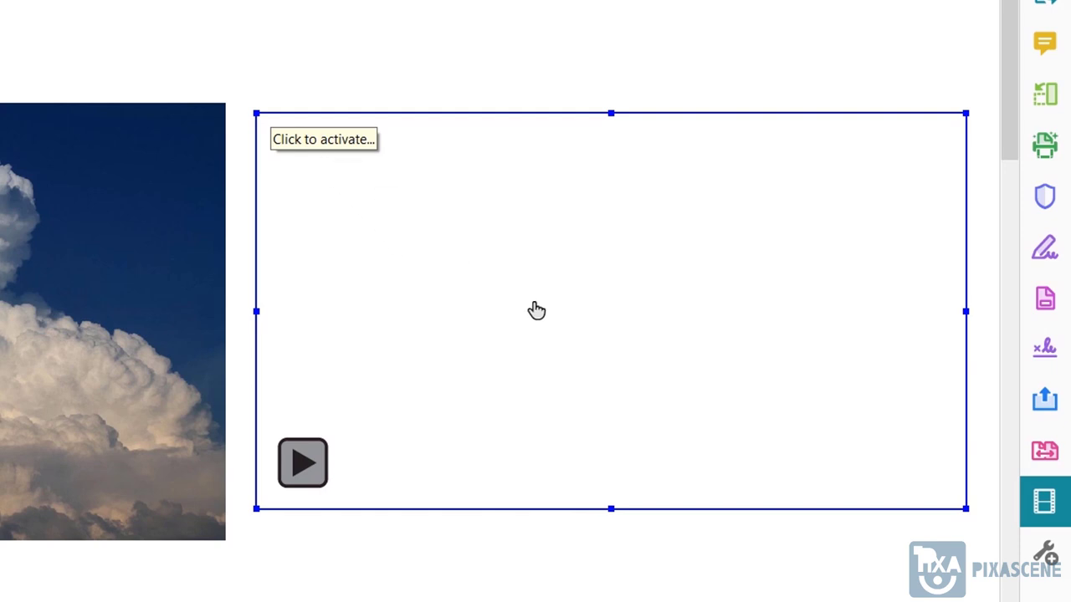
{"action": "left_click", "coordinate": [580, 308]}
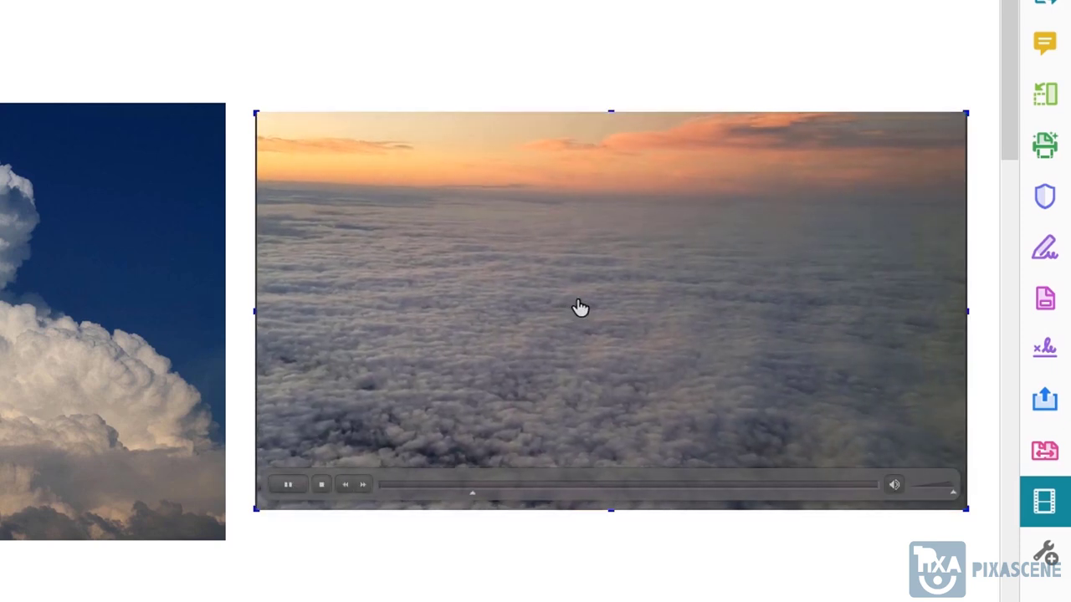
{"action": "left_click", "coordinate": [289, 485]}
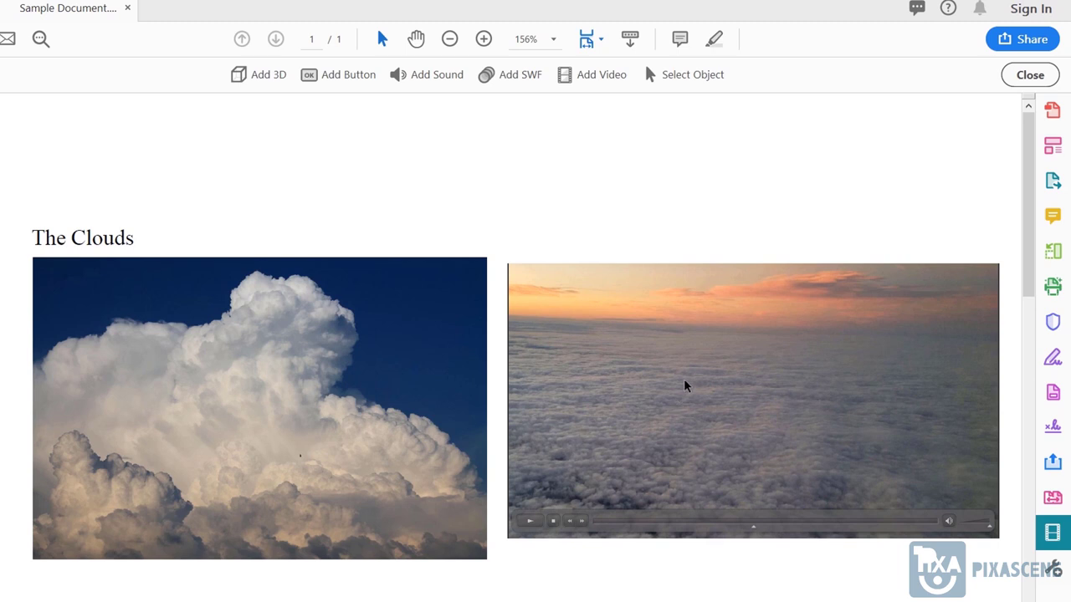
Shorten the video frame from the top and pull its right edge in slightly.
{"action": "left_click", "coordinate": [688, 82]}
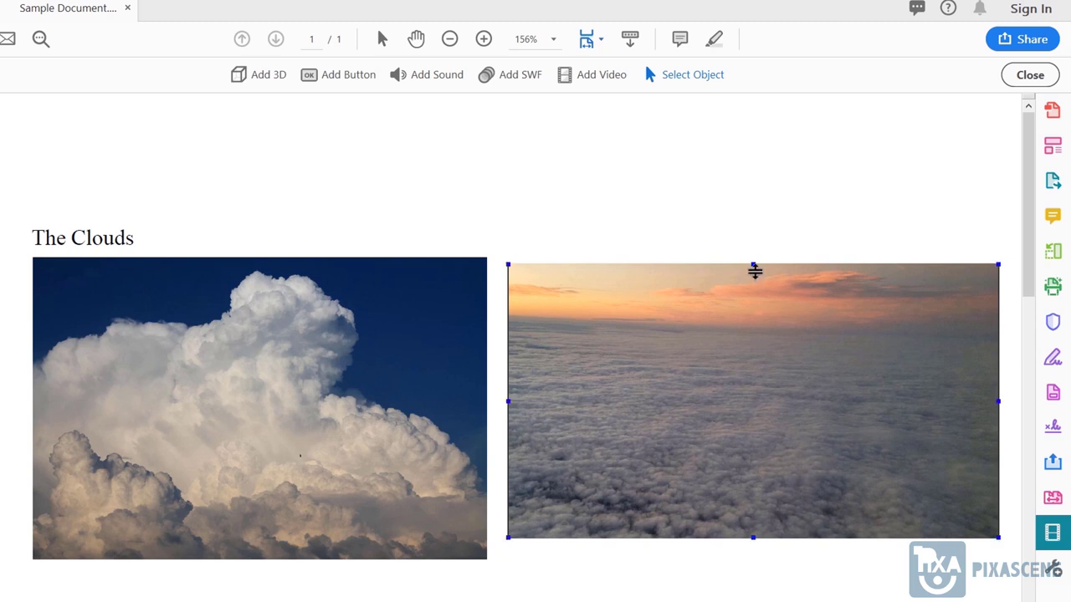
{"action": "left_click_drag", "start_coordinate": [755, 266], "coordinate": [753, 299]}
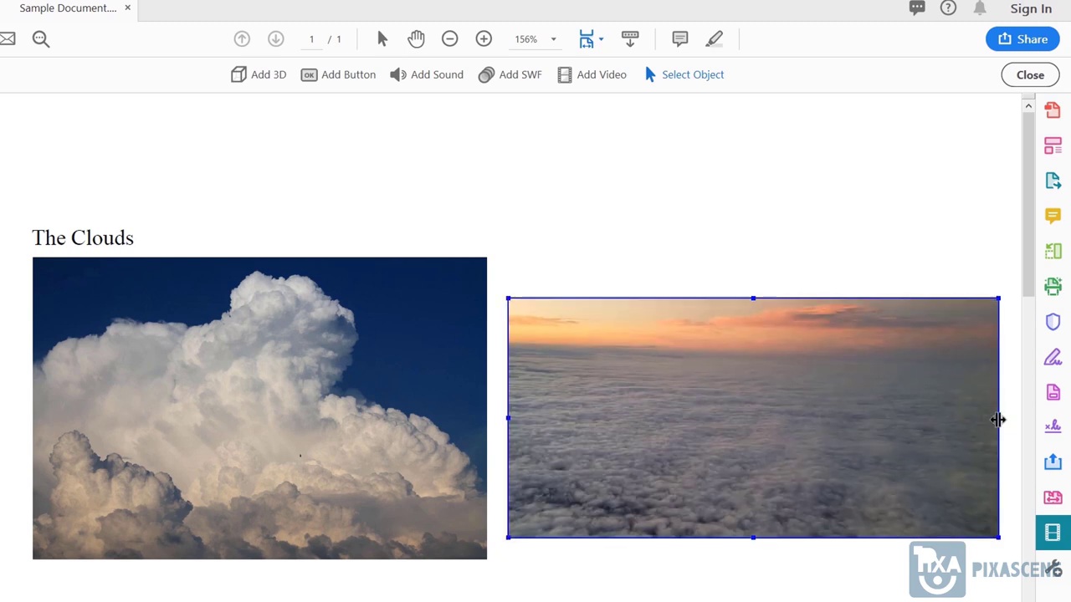
{"action": "left_click_drag", "start_coordinate": [1000, 418], "coordinate": [970, 419]}
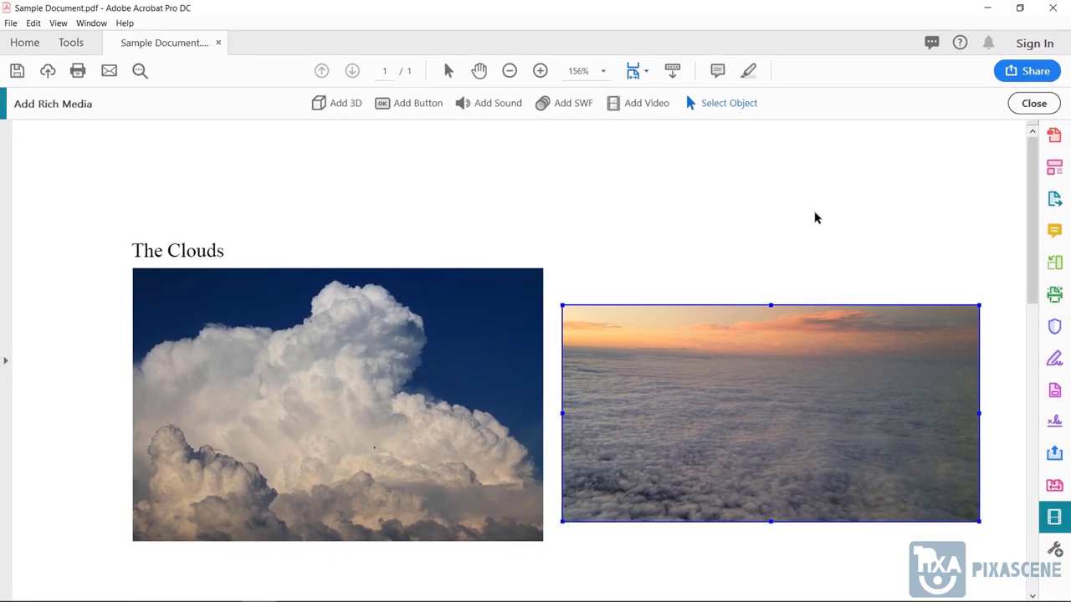
Close the rich media tools and test the video's play and pause buttons on the page.
{"action": "left_click", "coordinate": [1034, 104]}
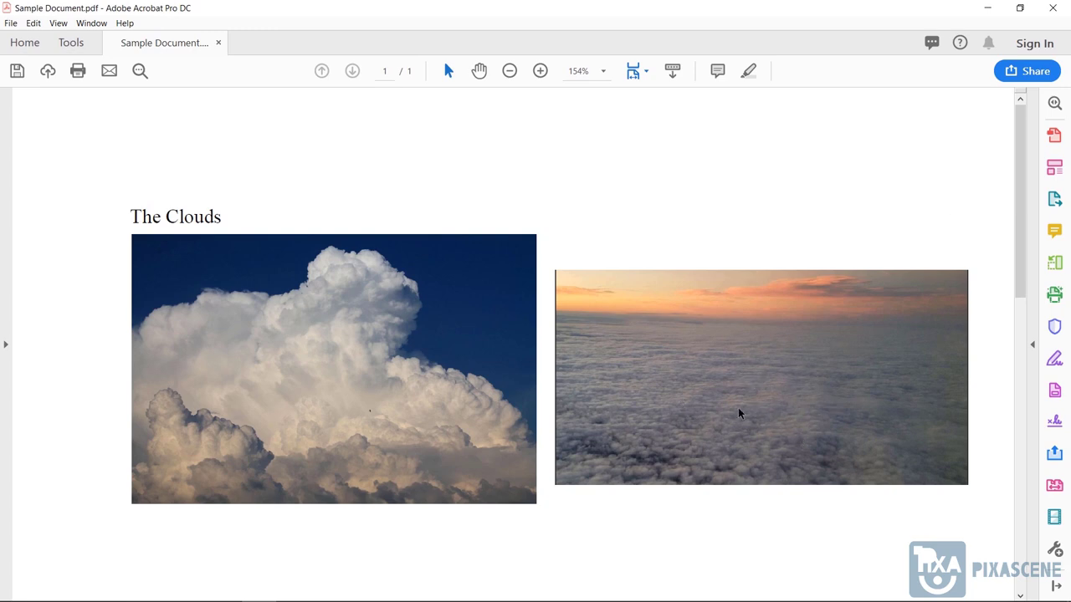
{"action": "mouse_move", "coordinate": [746, 370]}
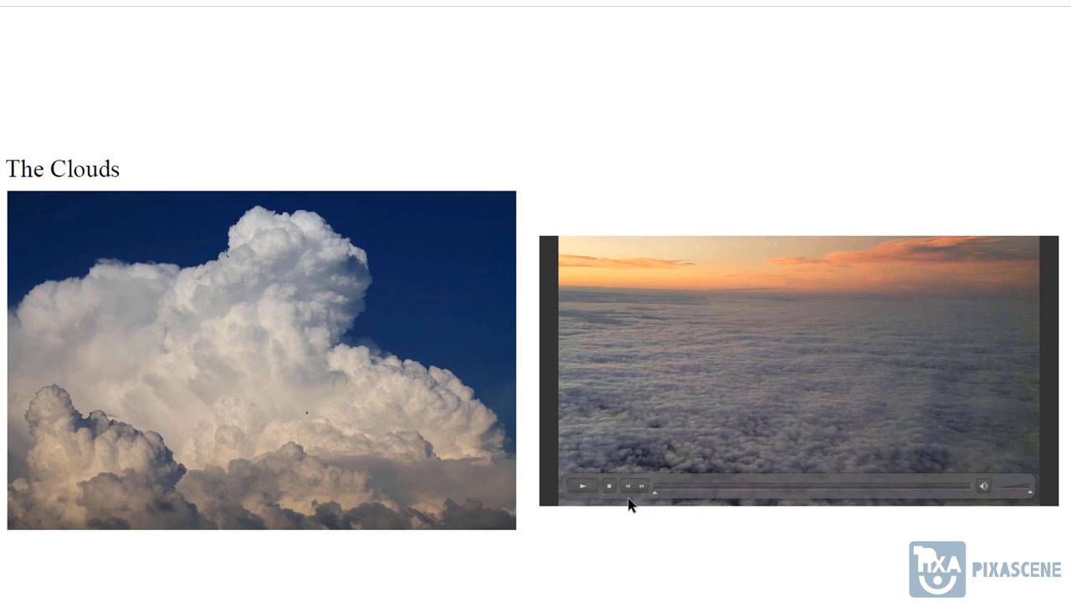
{"action": "left_click", "coordinate": [583, 486]}
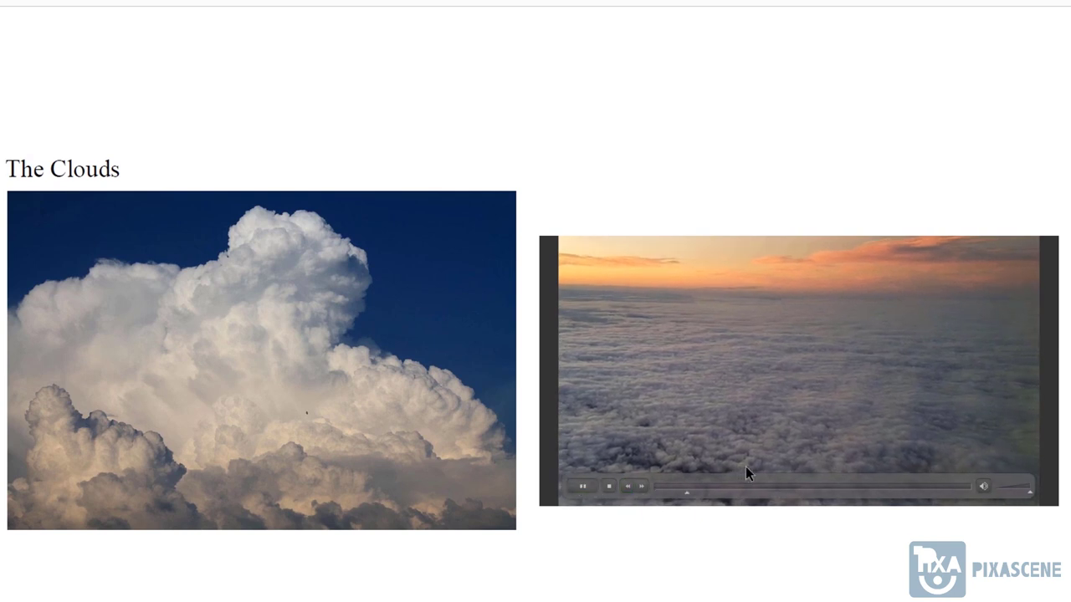
{"action": "left_click", "coordinate": [589, 486]}
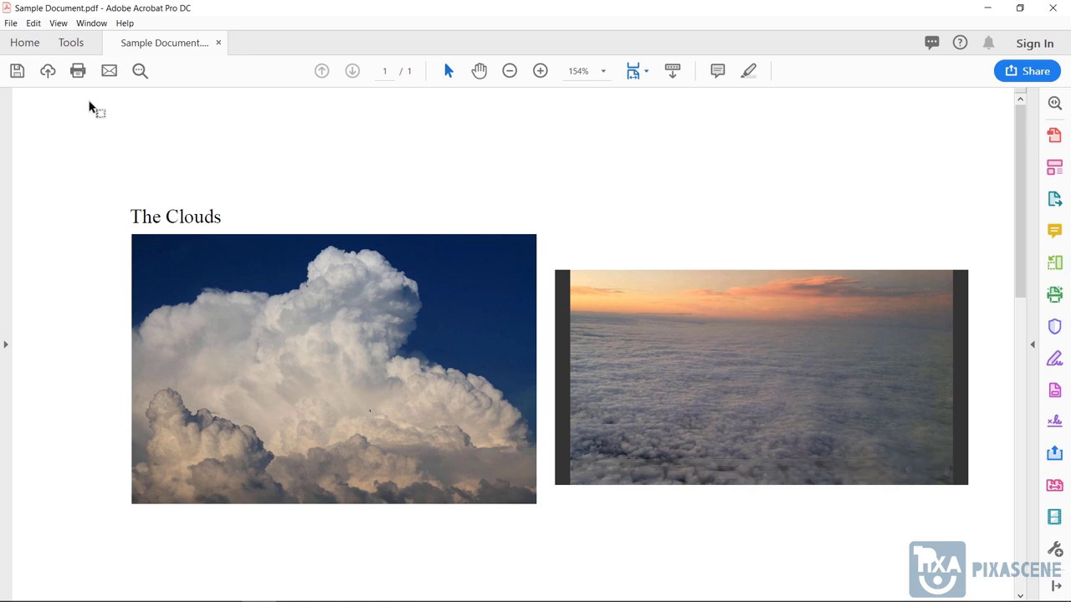
Reopen the rich media tools and open the cloud video's Edit Video settings.
{"action": "left_click", "coordinate": [71, 45]}
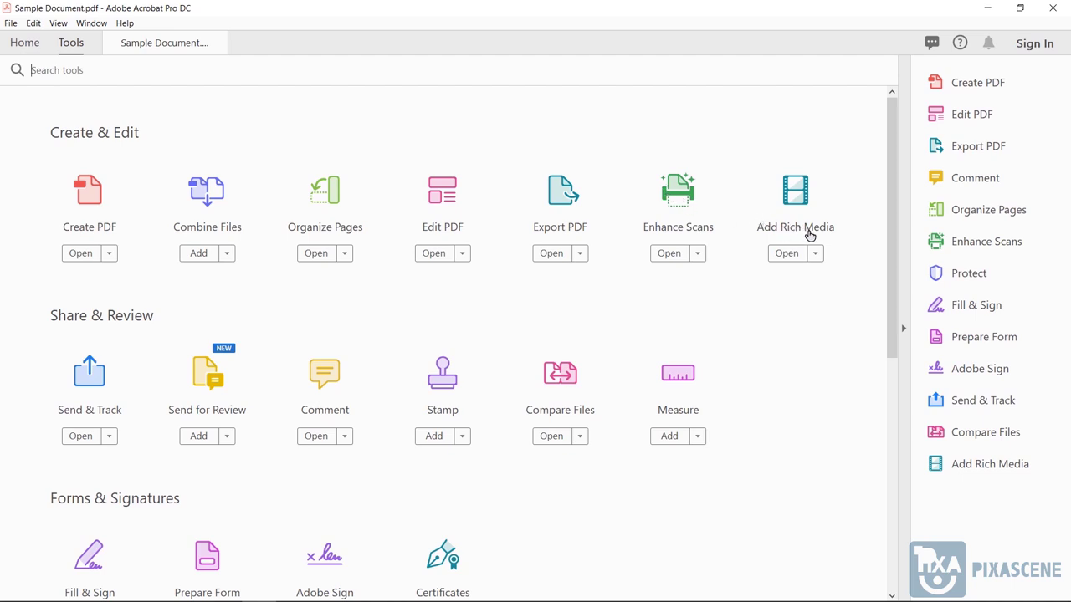
{"action": "left_click", "coordinate": [801, 199]}
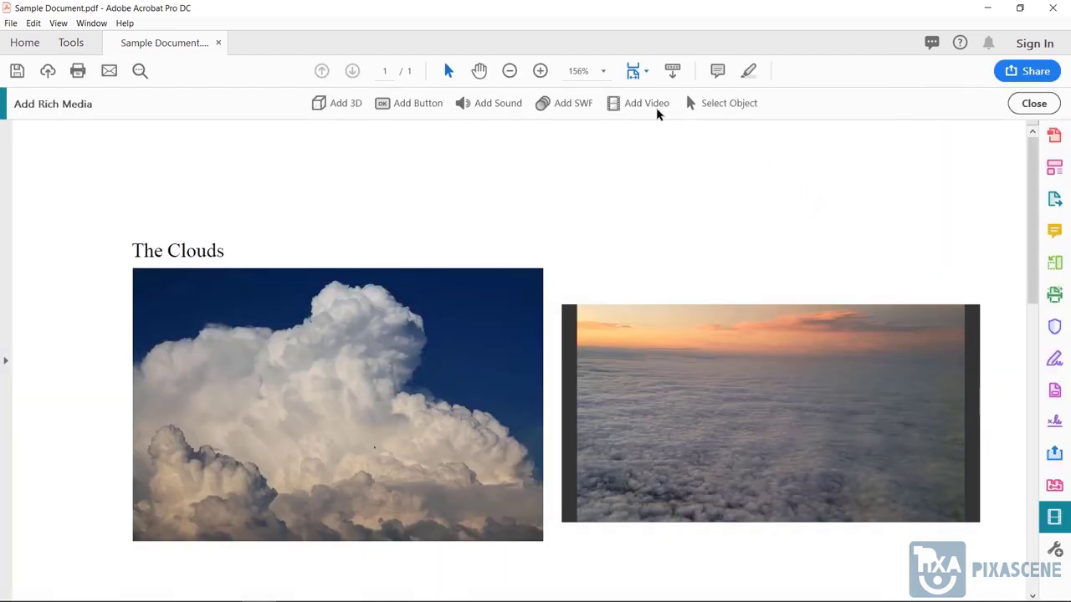
{"action": "left_click", "coordinate": [702, 109]}
{"action": "left_click", "coordinate": [765, 371]}
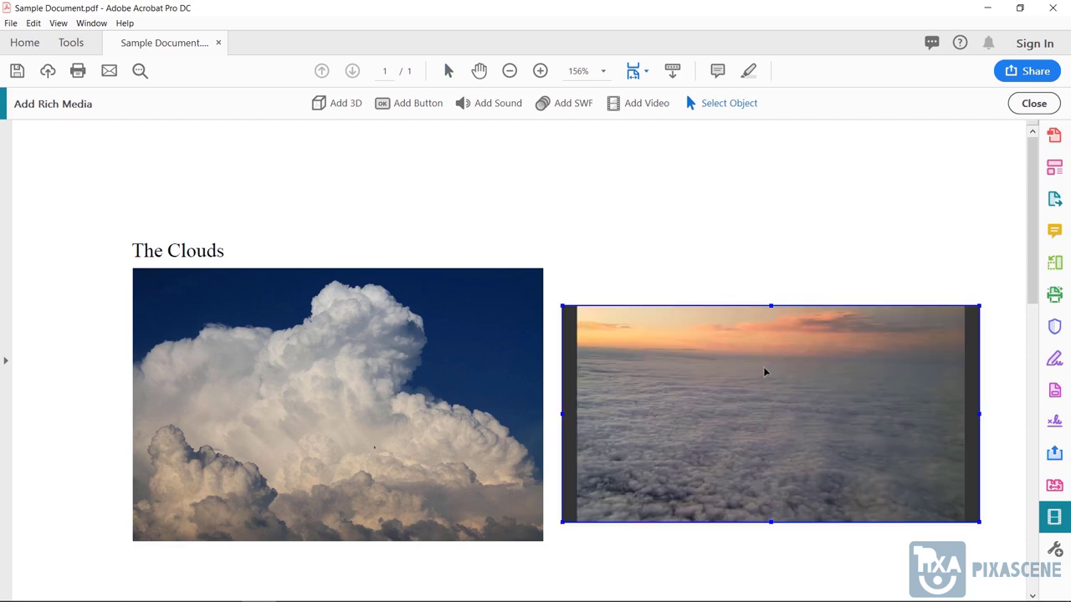
{"action": "double_click", "coordinate": [765, 370]}
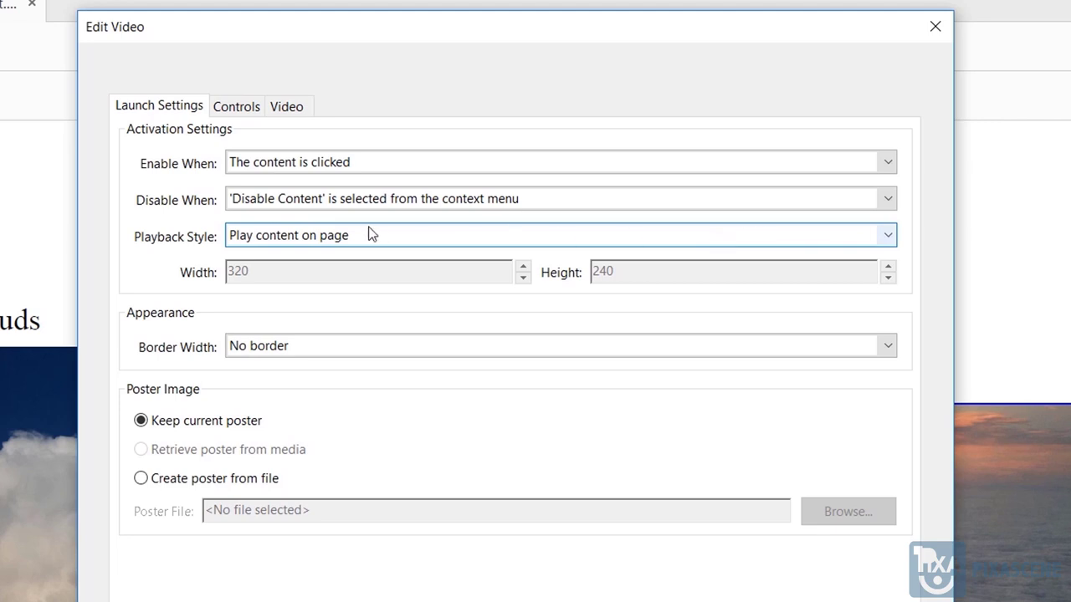
Set playback to a 320×240 floating window and choose Create poster from file.
{"action": "left_click", "coordinate": [884, 237]}
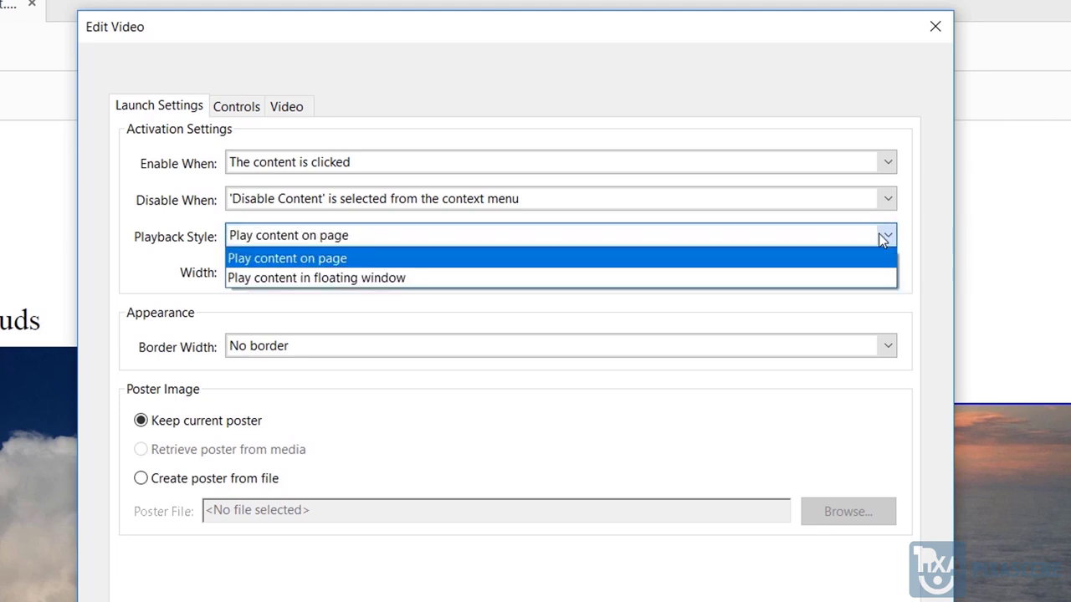
{"action": "left_click", "coordinate": [301, 279]}
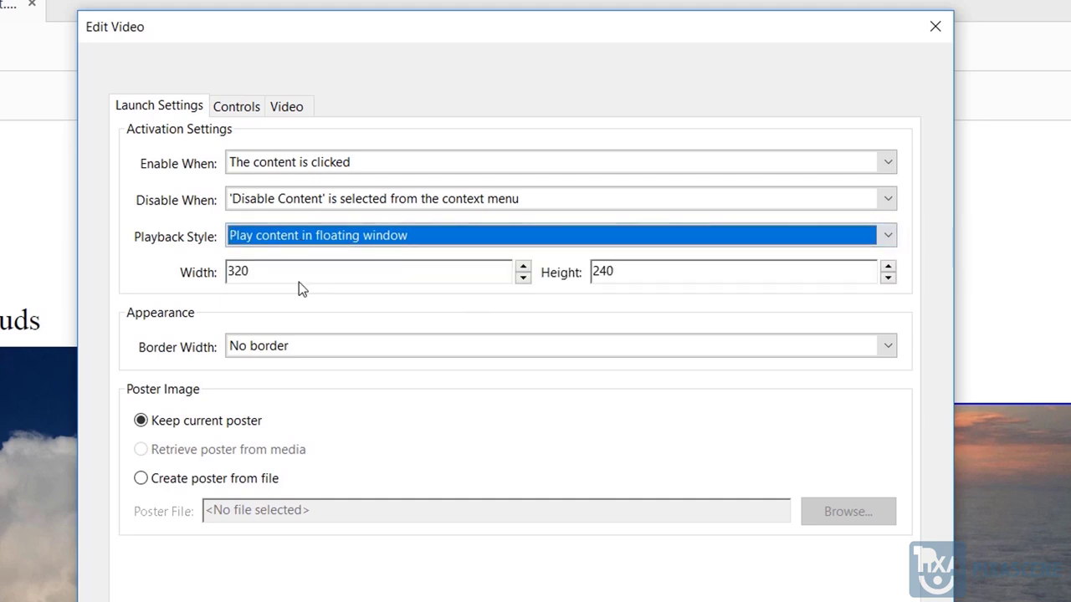
{"action": "left_click", "coordinate": [302, 277]}
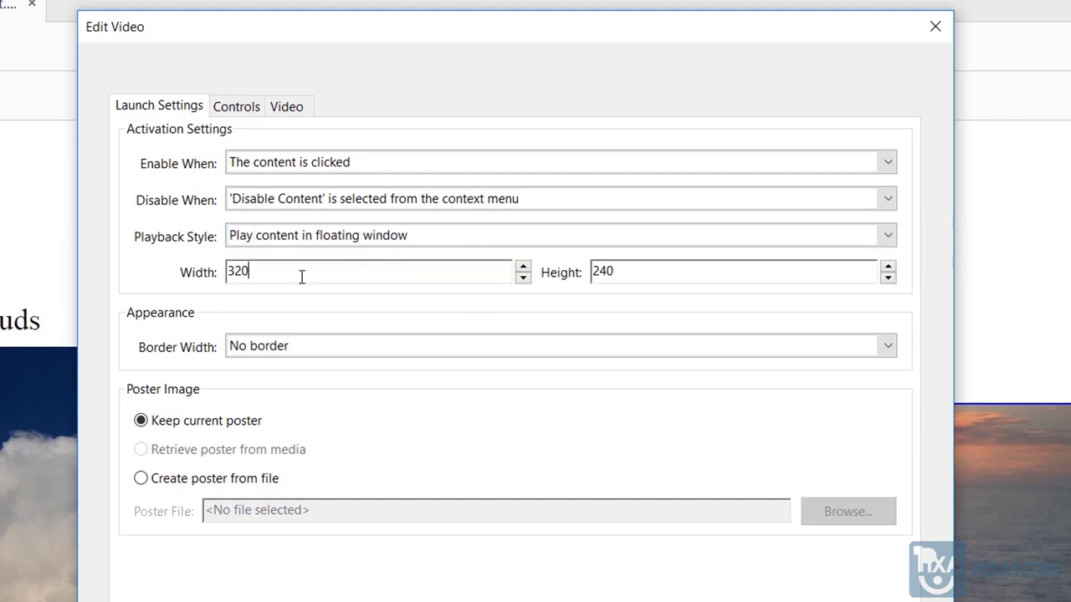
{"action": "left_click_drag", "start_coordinate": [280, 277], "coordinate": [227, 279]}
{"action": "left_click", "coordinate": [594, 278]}
{"action": "left_click_drag", "start_coordinate": [586, 280], "coordinate": [634, 285]}
{"action": "left_click", "coordinate": [631, 285]}
{"action": "left_click", "coordinate": [182, 480]}
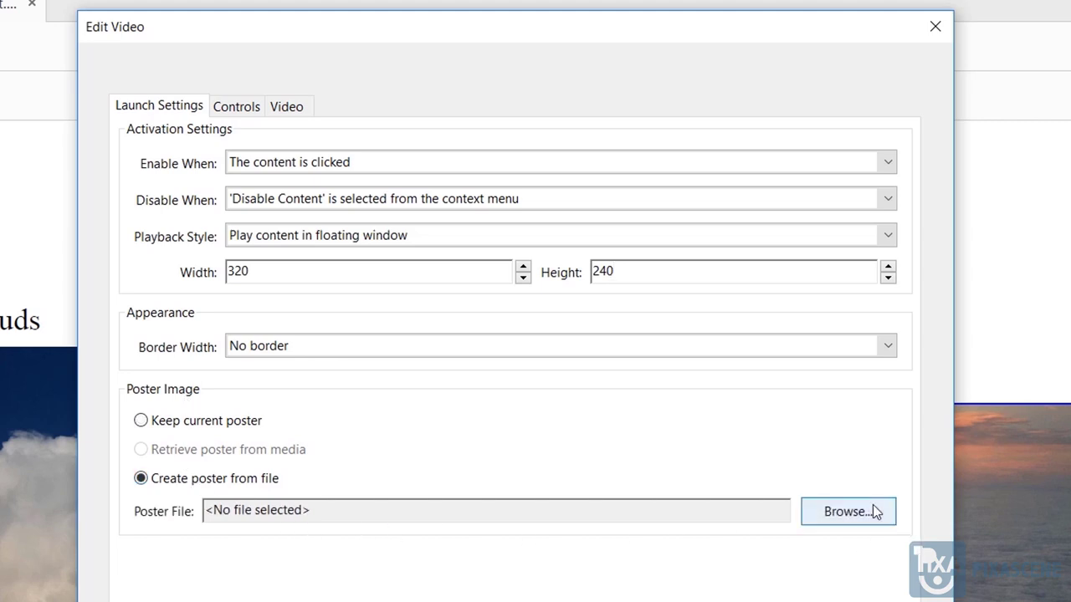
Choose Thumbnail.jpg from the Desktop as the video's poster file.
{"action": "left_click", "coordinate": [874, 512]}
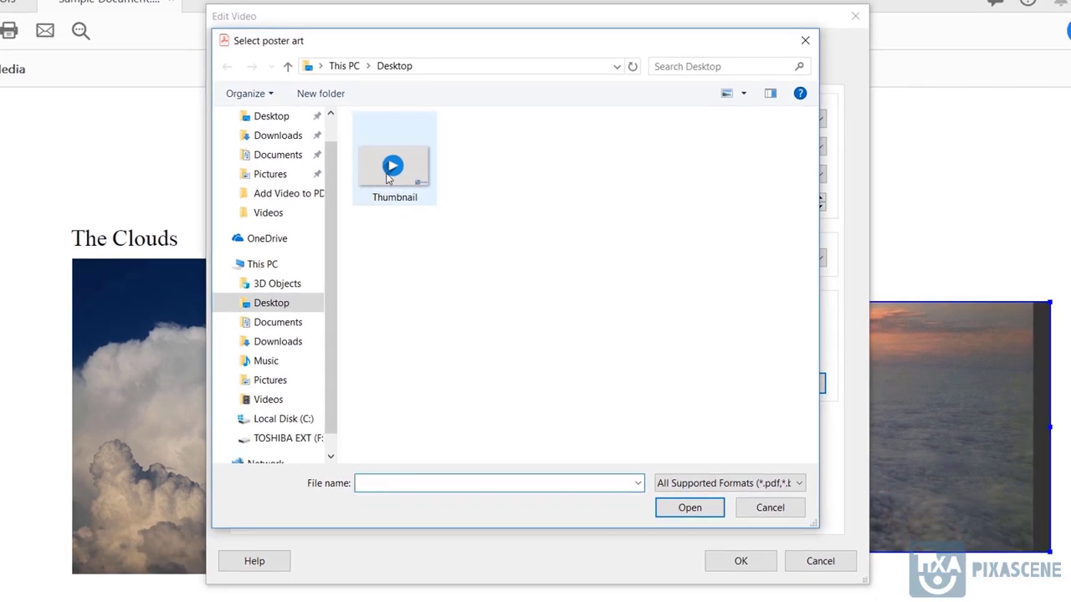
{"action": "left_click", "coordinate": [392, 167]}
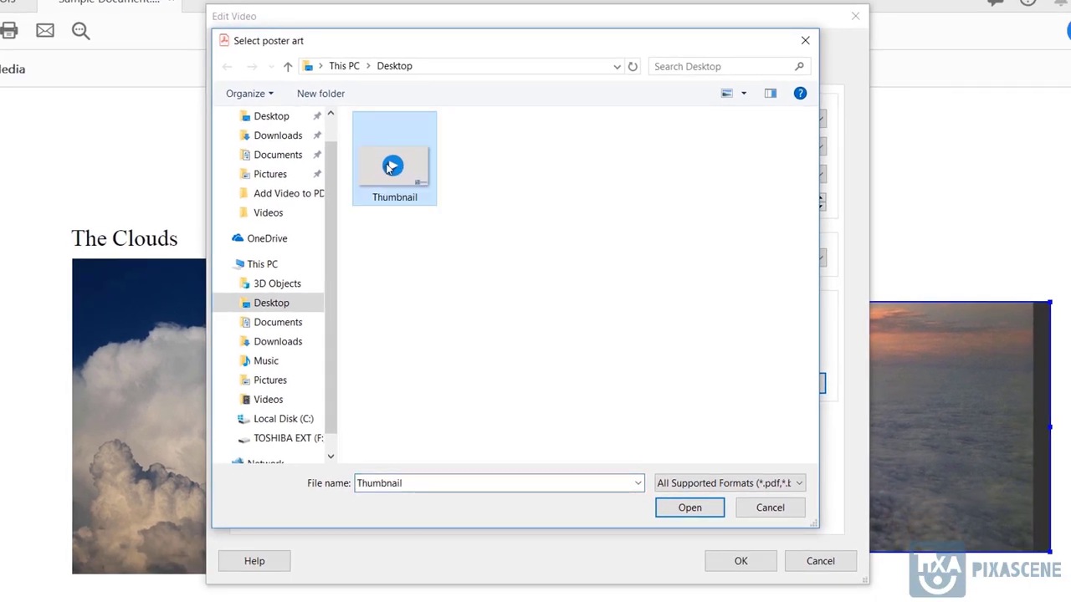
{"action": "left_click", "coordinate": [707, 508]}
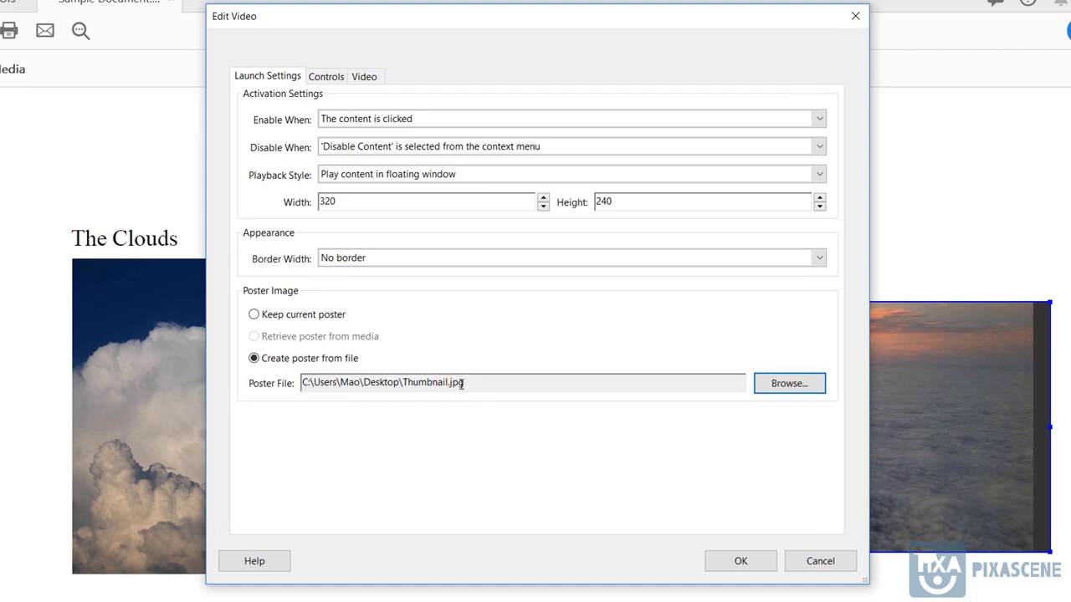
{"action": "left_click", "coordinate": [768, 383]}
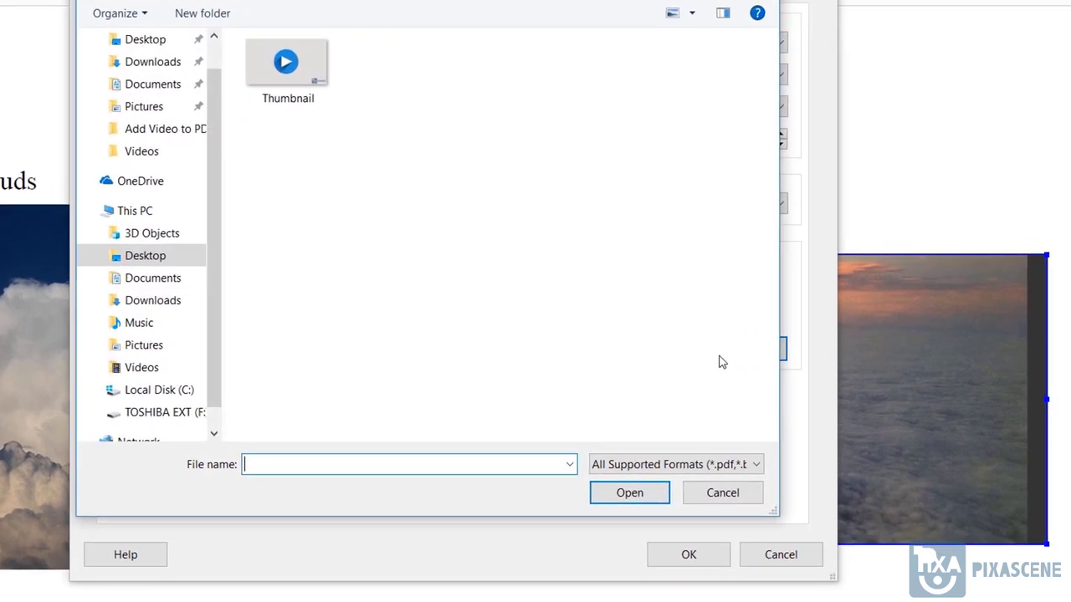
{"action": "left_click", "coordinate": [752, 462]}
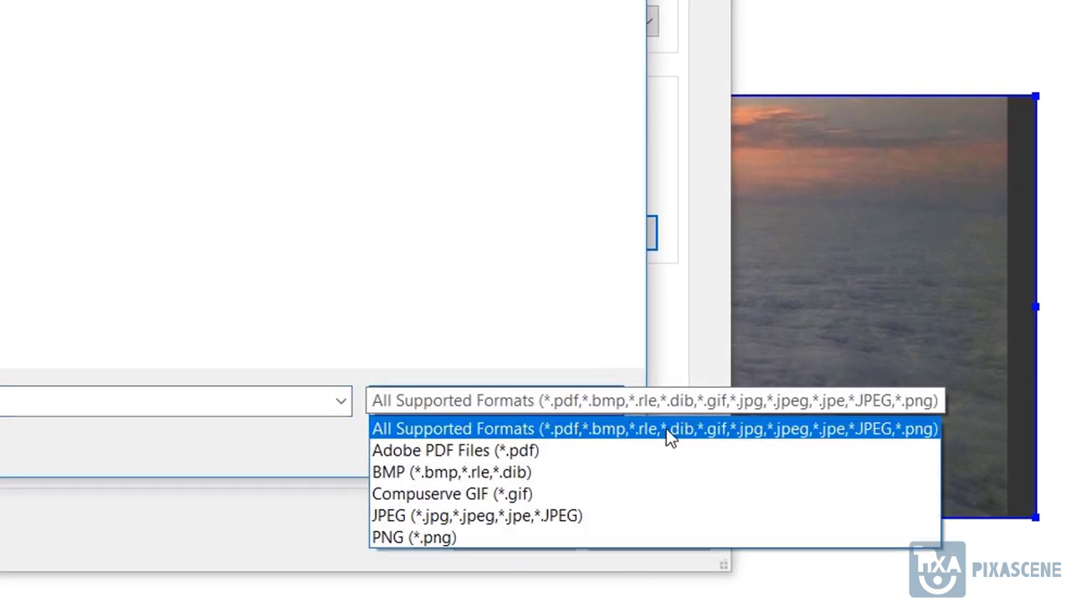
{"action": "left_click", "coordinate": [740, 431]}
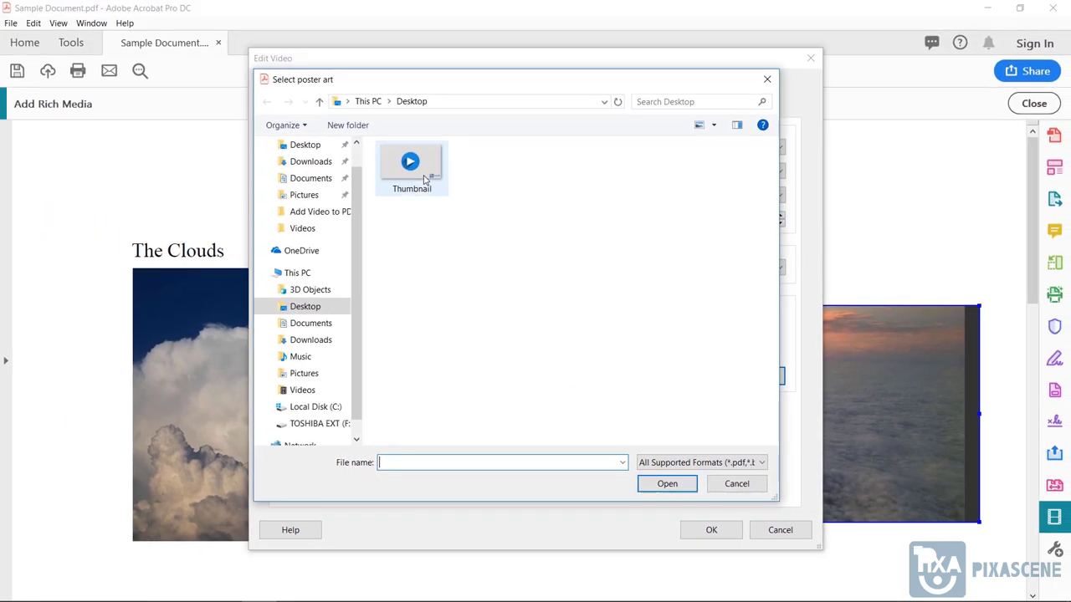
{"action": "key", "text": "Down"}
{"action": "left_click", "coordinate": [668, 484]}
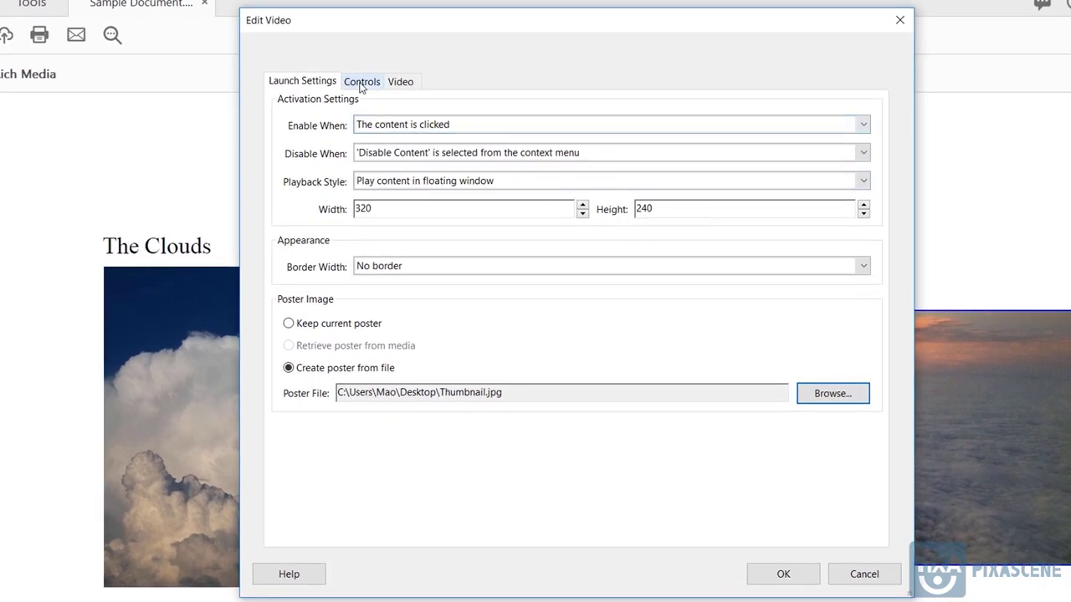
Keep the All Controls skin and default colour, then apply the Edit Video settings.
{"action": "left_click", "coordinate": [361, 84]}
{"action": "left_click", "coordinate": [562, 126]}
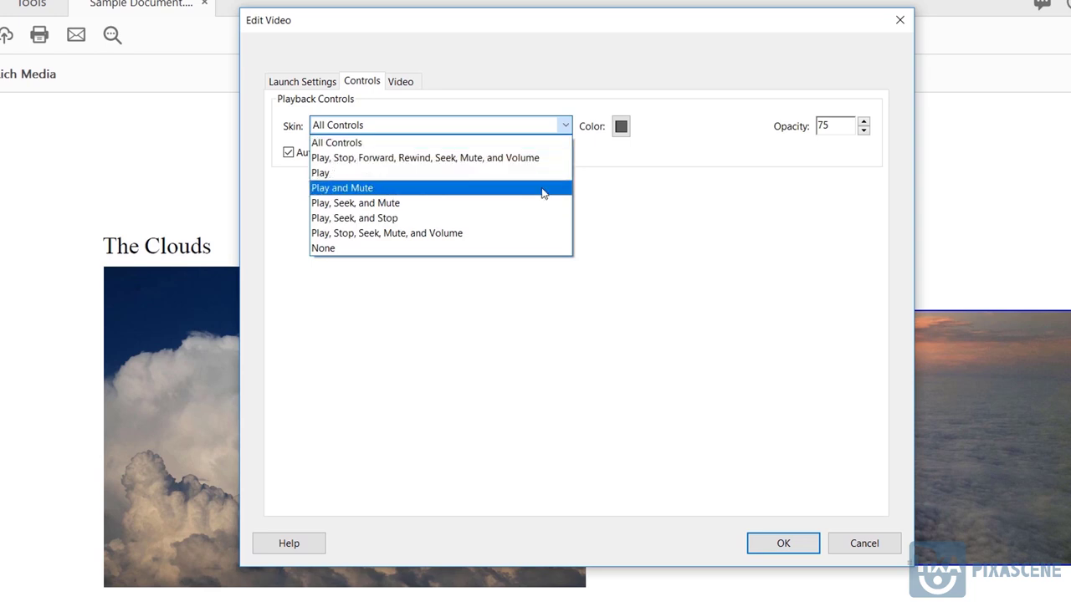
{"action": "left_click", "coordinate": [620, 126]}
{"action": "left_click", "coordinate": [620, 126]}
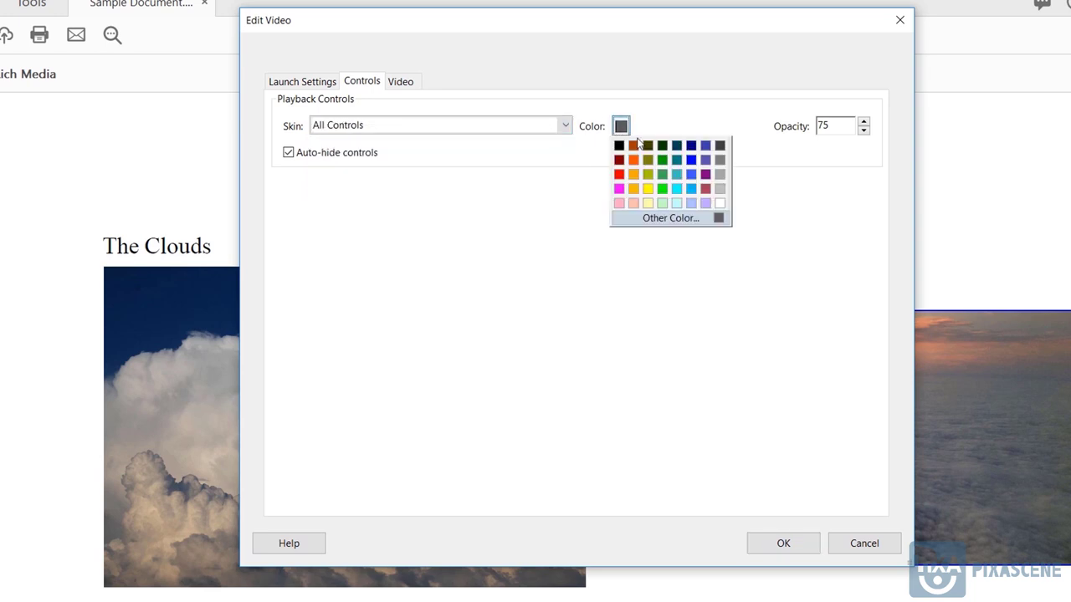
{"action": "left_click", "coordinate": [308, 84]}
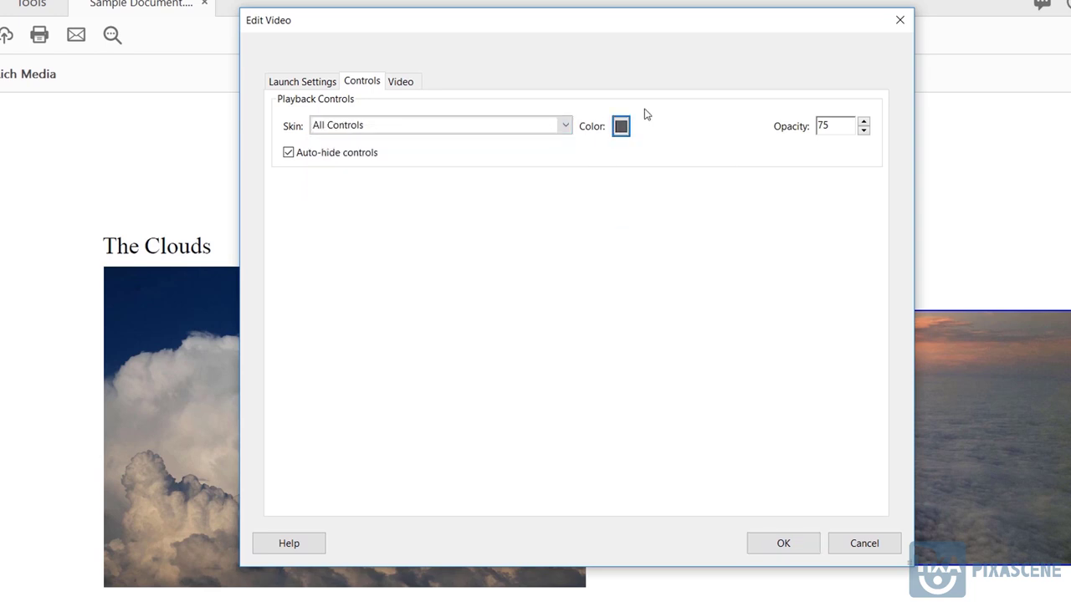
{"action": "left_click", "coordinate": [308, 84]}
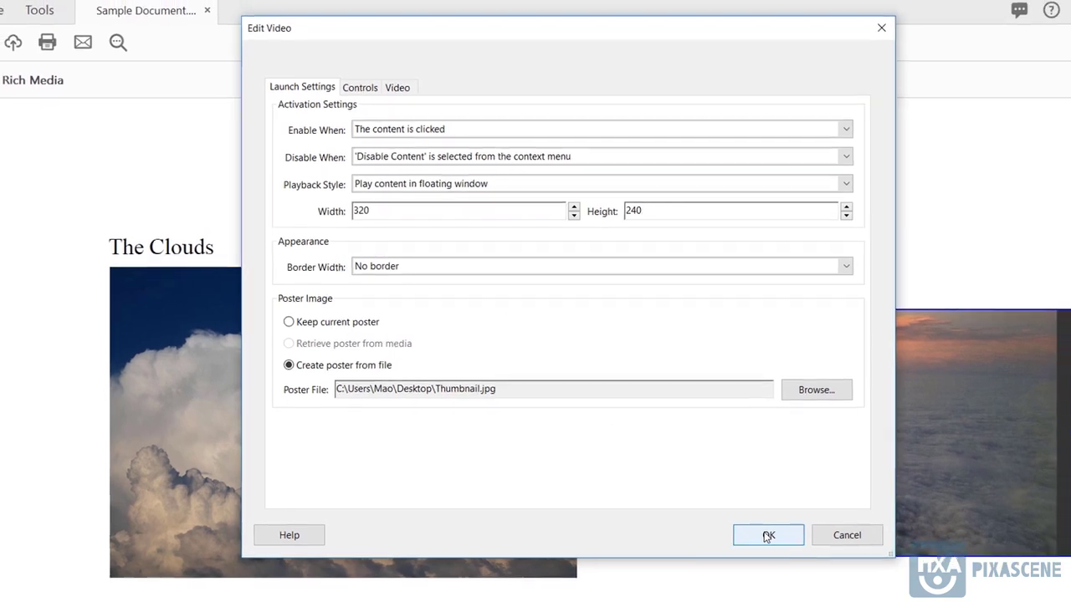
{"action": "left_click", "coordinate": [782, 545]}
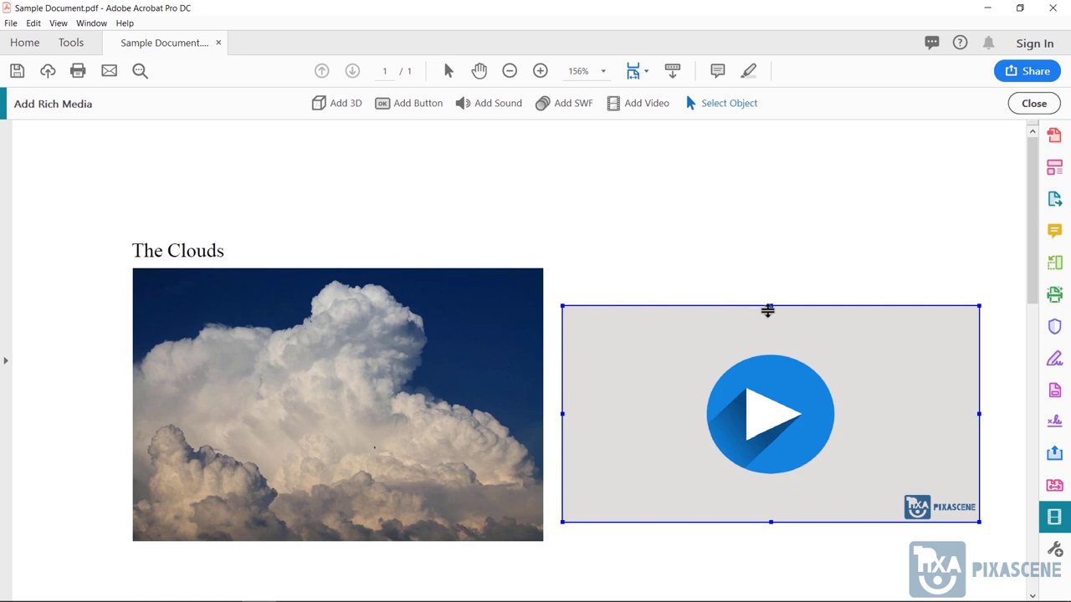
Extend the video frame upward, downward and to the right, then close the rich media tools.
{"action": "left_click_drag", "start_coordinate": [771, 307], "coordinate": [772, 283]}
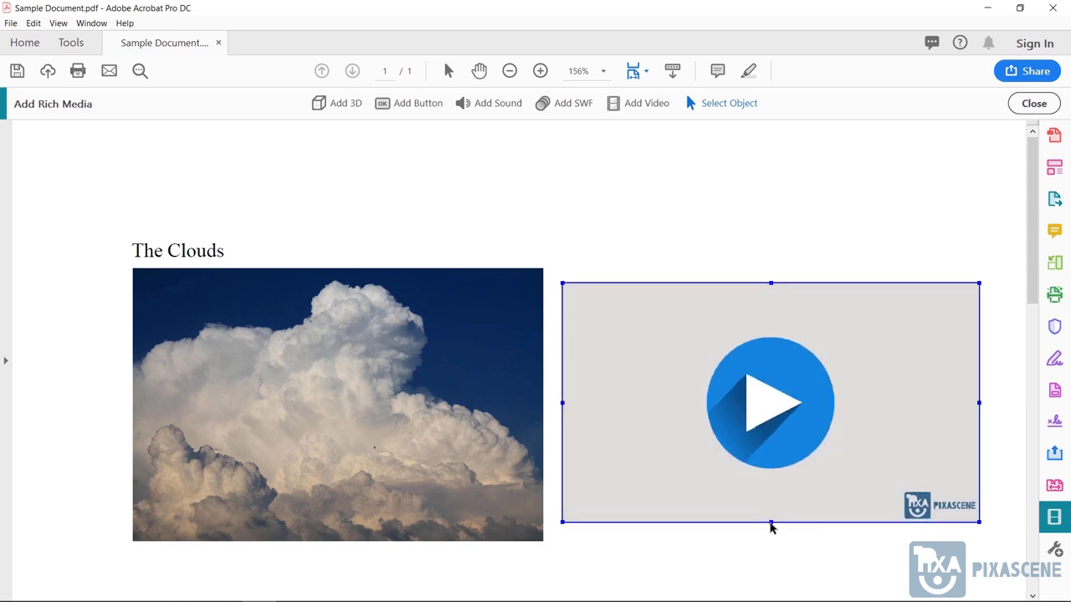
{"action": "left_click_drag", "start_coordinate": [772, 524], "coordinate": [771, 530]}
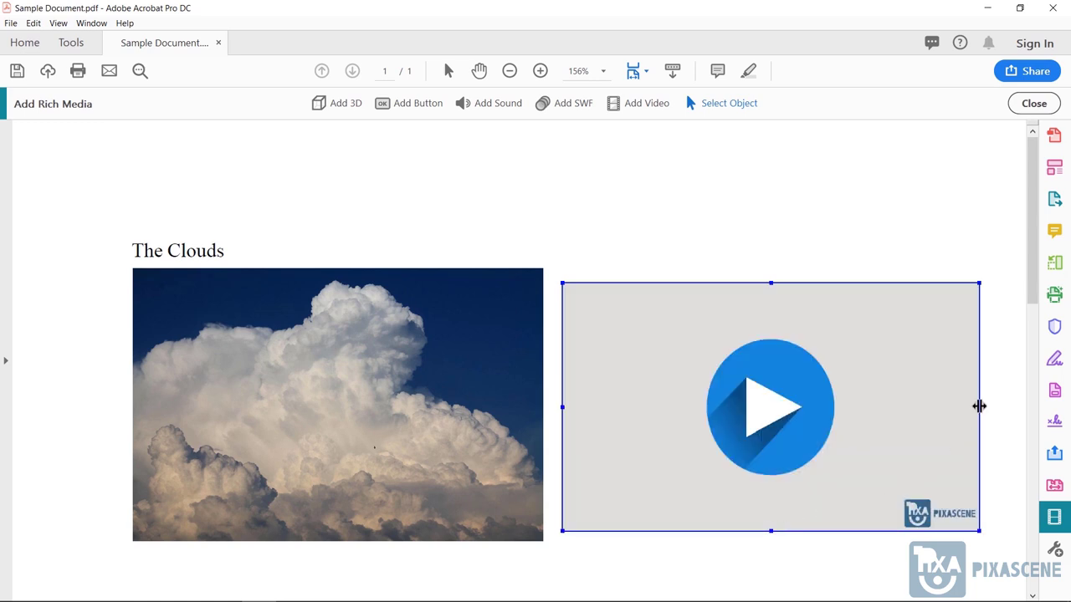
{"action": "left_click_drag", "start_coordinate": [979, 407], "coordinate": [995, 407]}
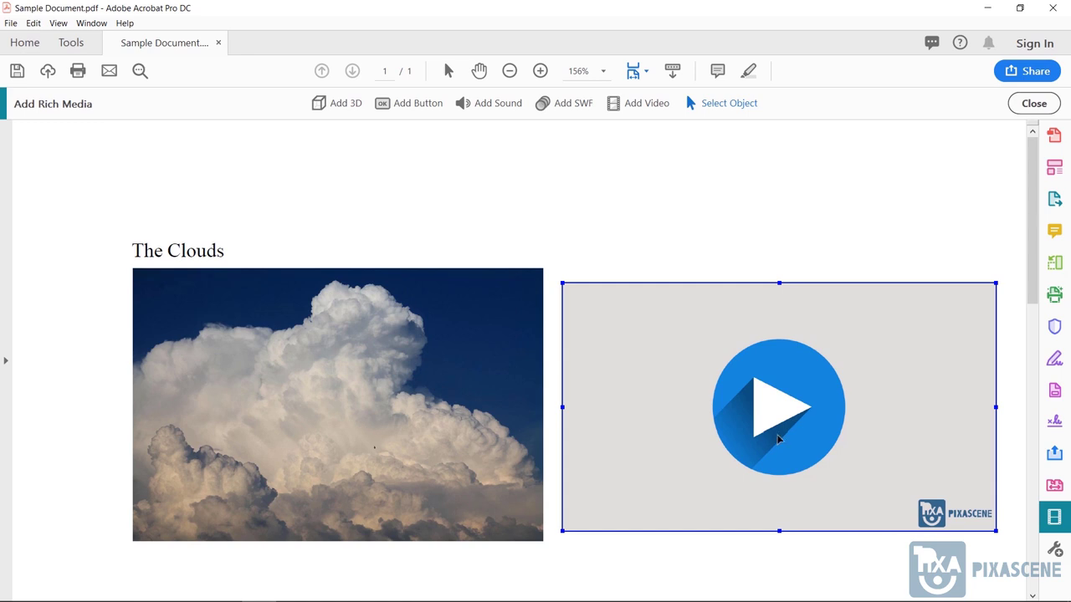
{"action": "left_click", "coordinate": [1025, 104]}
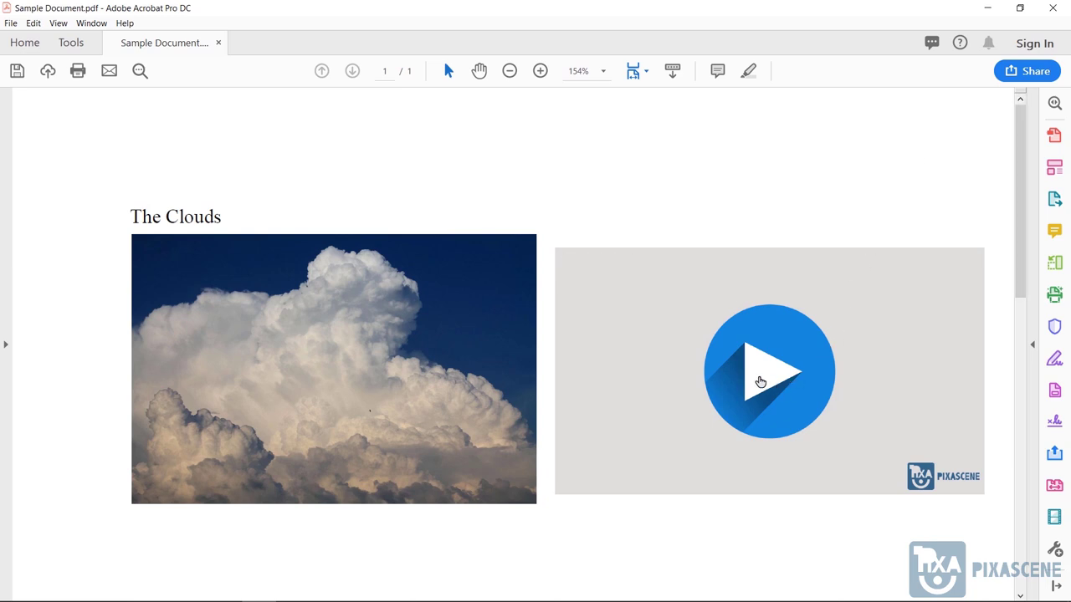
Open the clouds video in its floating window, move it over the page, and enlarge it.
{"action": "left_click", "coordinate": [760, 382]}
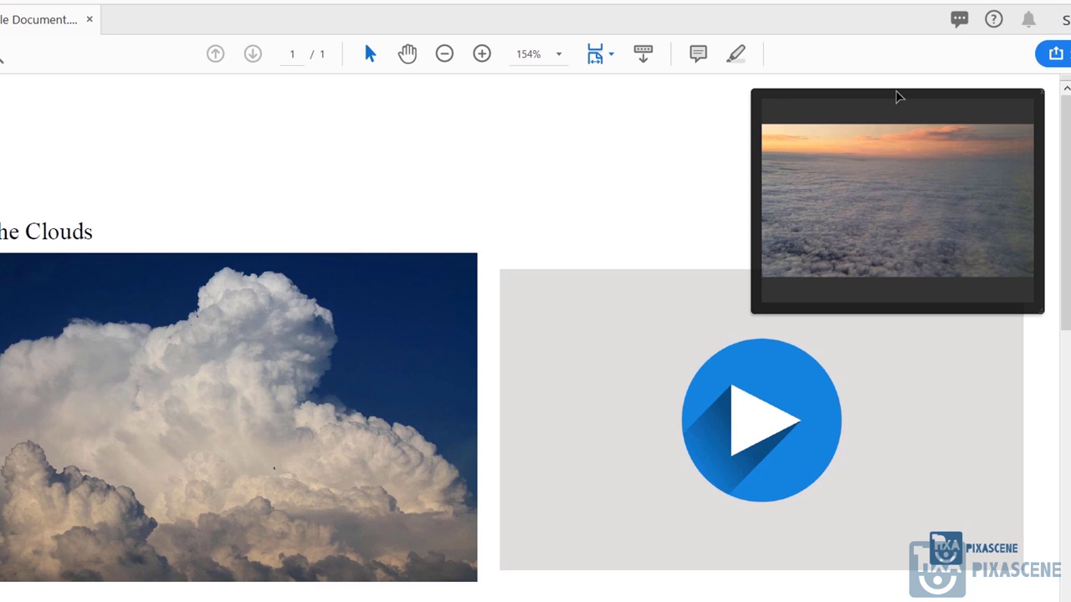
{"action": "left_click_drag", "start_coordinate": [885, 107], "coordinate": [636, 126]}
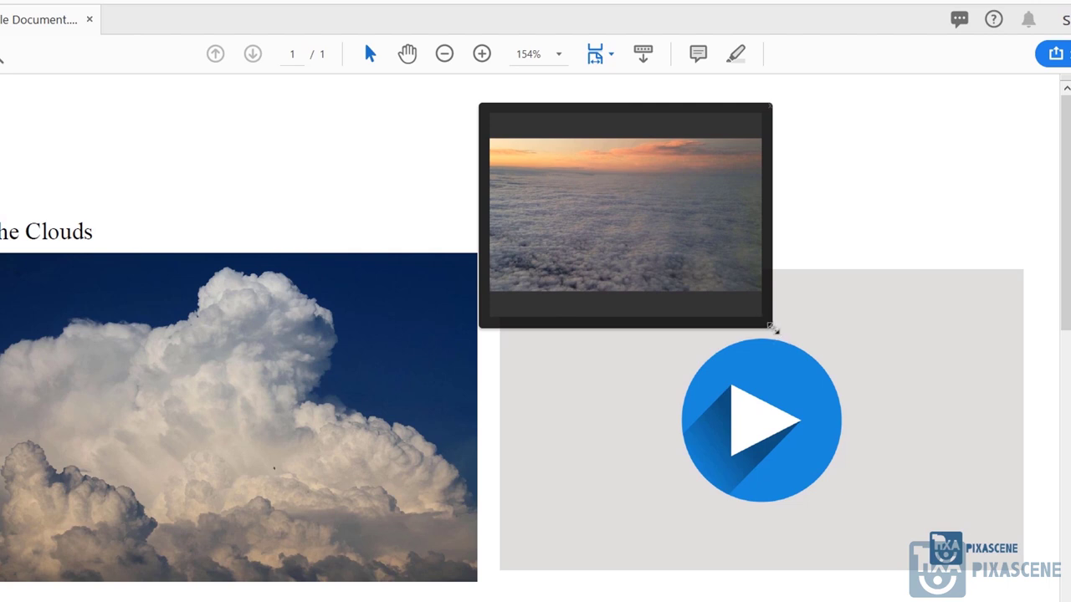
{"action": "left_click_drag", "start_coordinate": [771, 329], "coordinate": [996, 459]}
Start the cloud video playing and reposition the floating player on the page.
{"action": "mouse_move", "coordinate": [512, 501]}
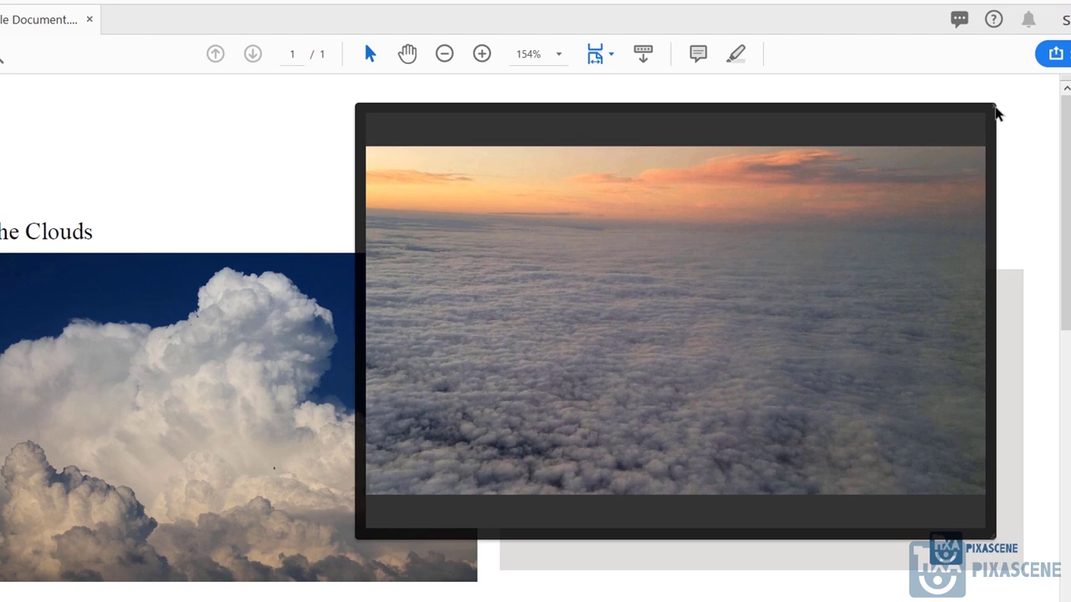
{"action": "mouse_move", "coordinate": [420, 472]}
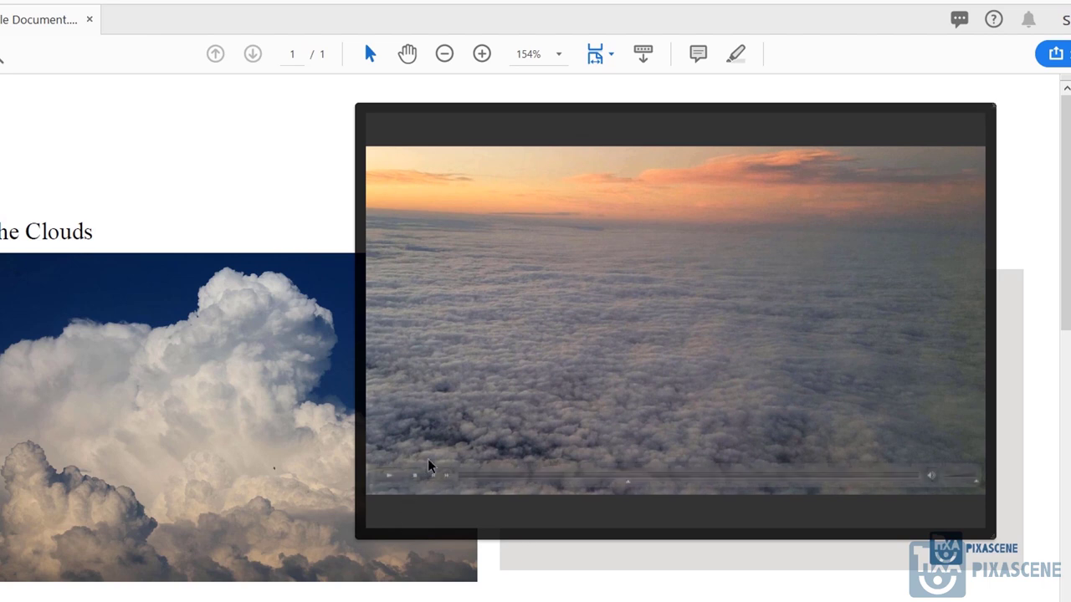
{"action": "left_click", "coordinate": [388, 483]}
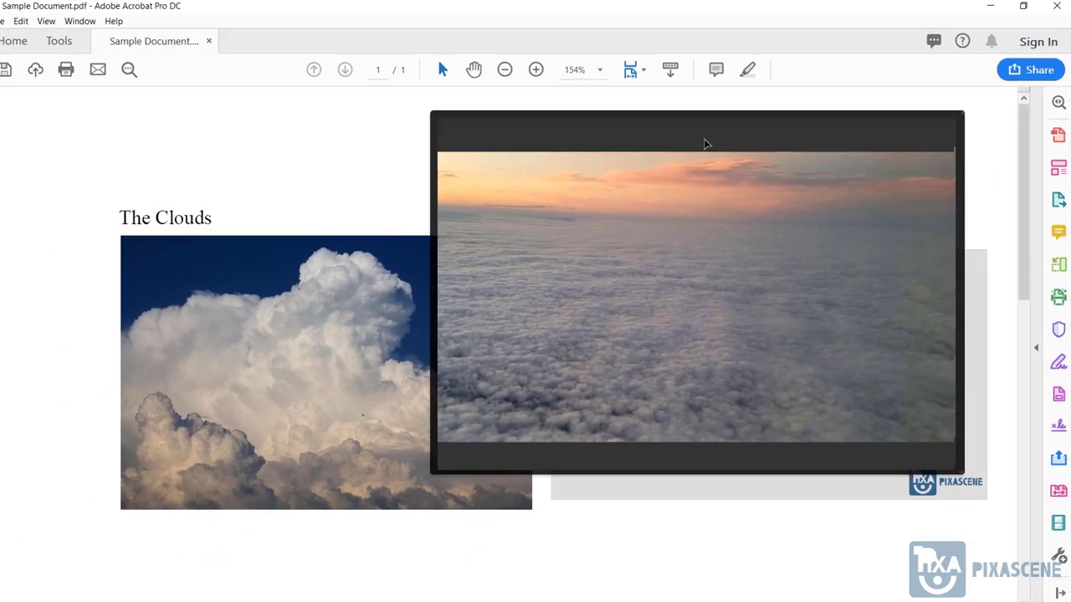
{"action": "left_click_drag", "start_coordinate": [694, 143], "coordinate": [592, 118]}
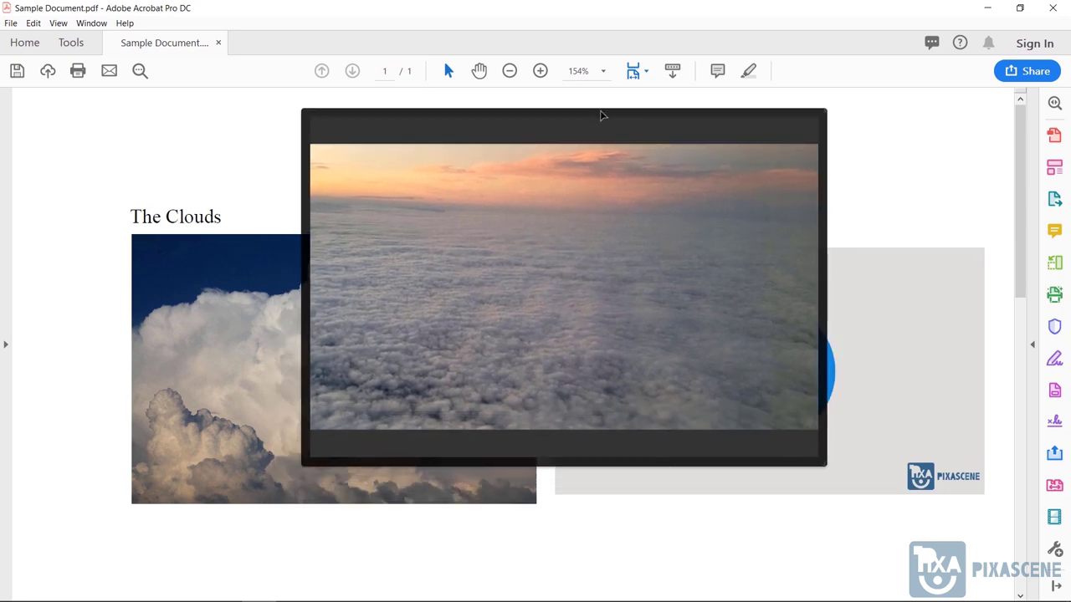
{"action": "left_click_drag", "start_coordinate": [603, 117], "coordinate": [712, 134]}
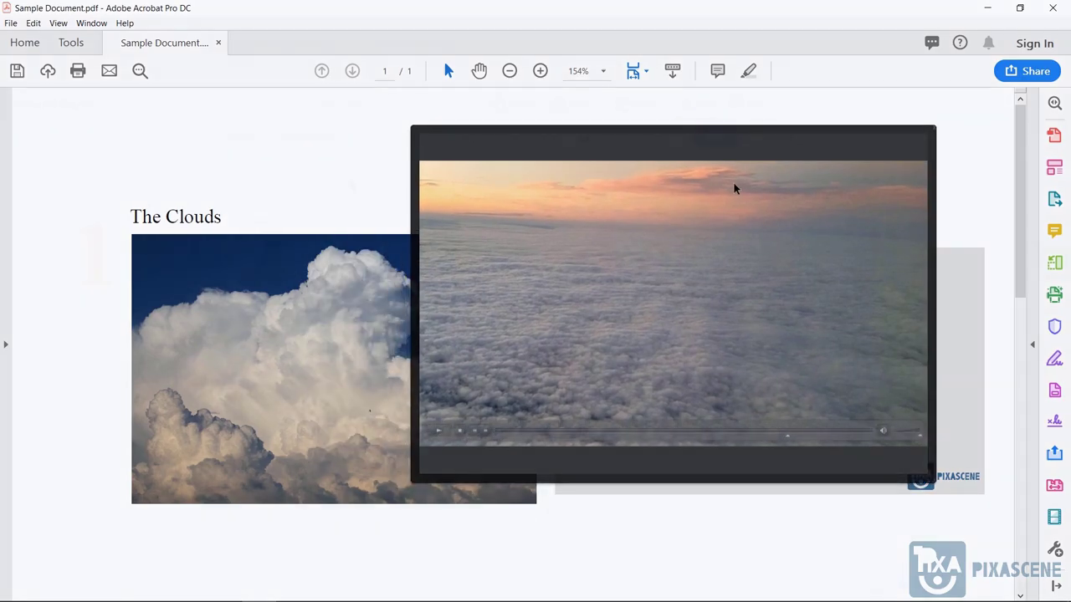